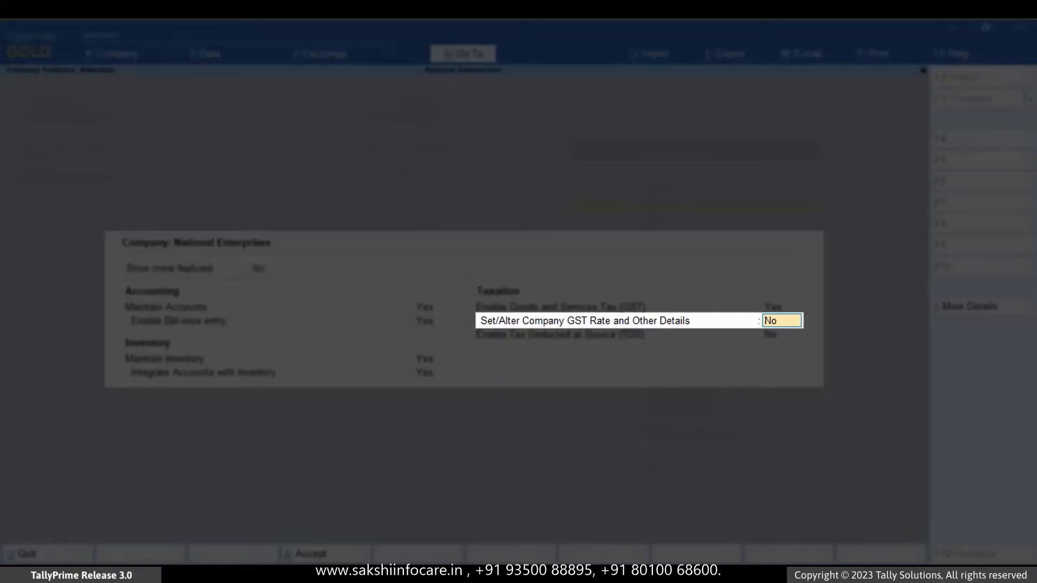
# Step: Open the company's GST rate and other details and enable showing GST advances for adjustments in transactions
pyautogui.press('Return')
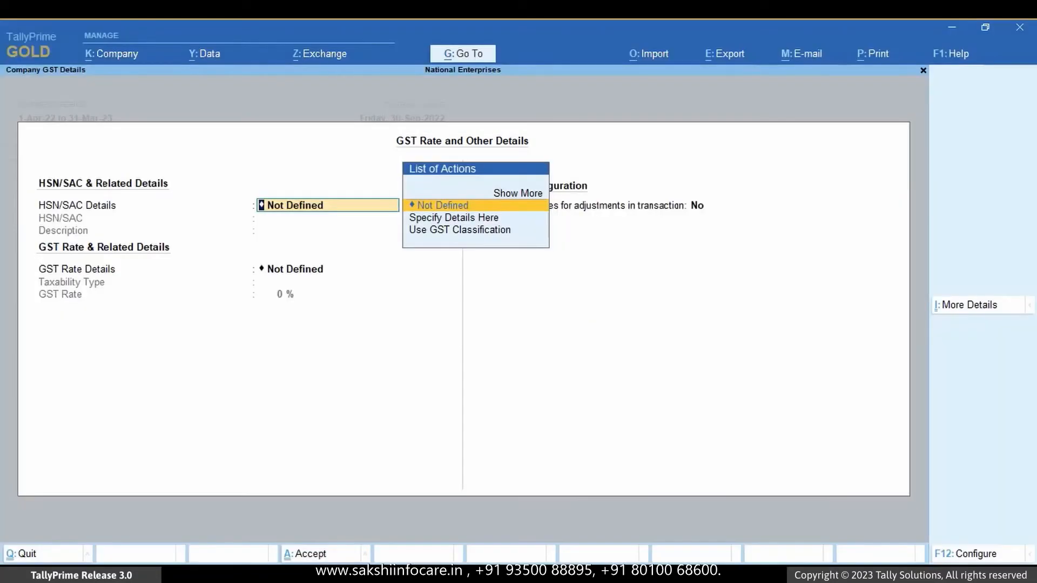
pyautogui.press('Return')
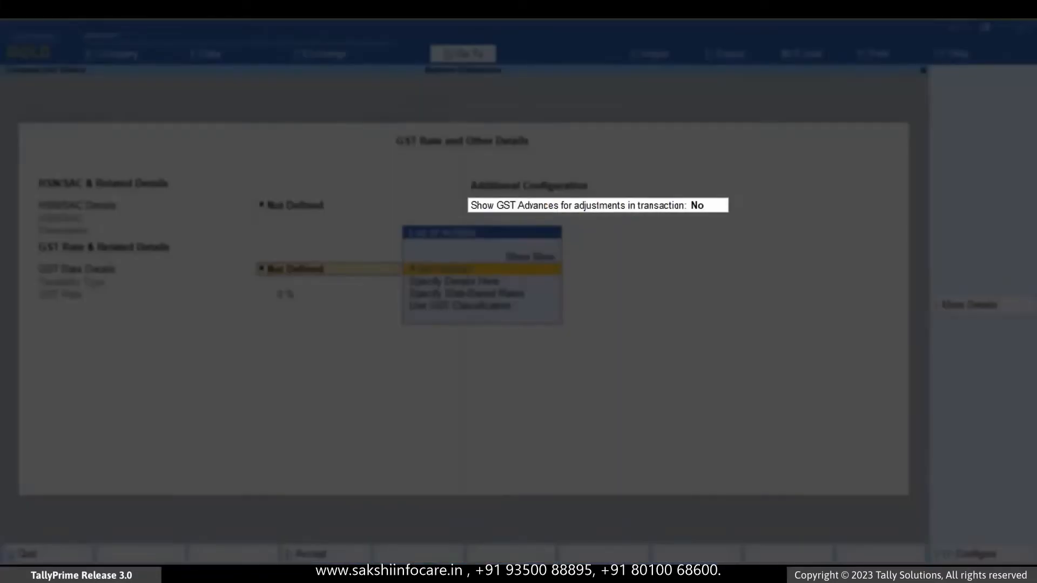
pyautogui.press('Return')
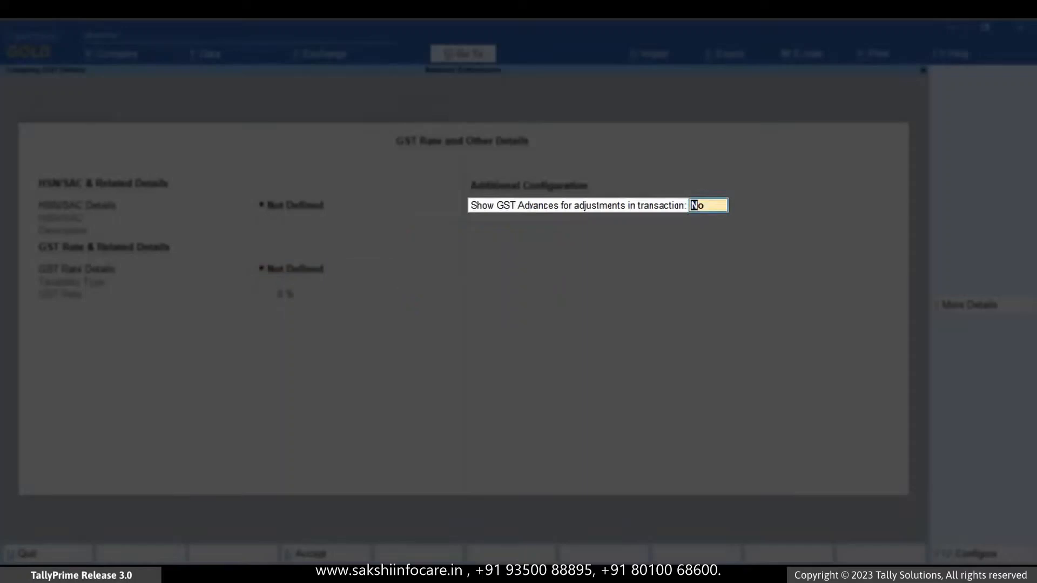
pyautogui.write('Yes')
pyautogui.press('Return')
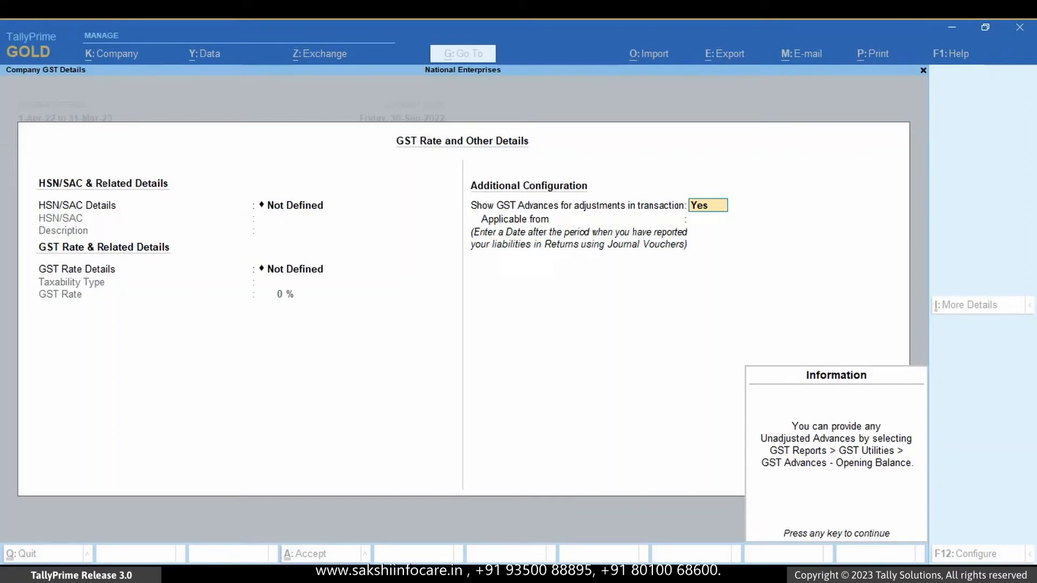
pyautogui.press('Return')
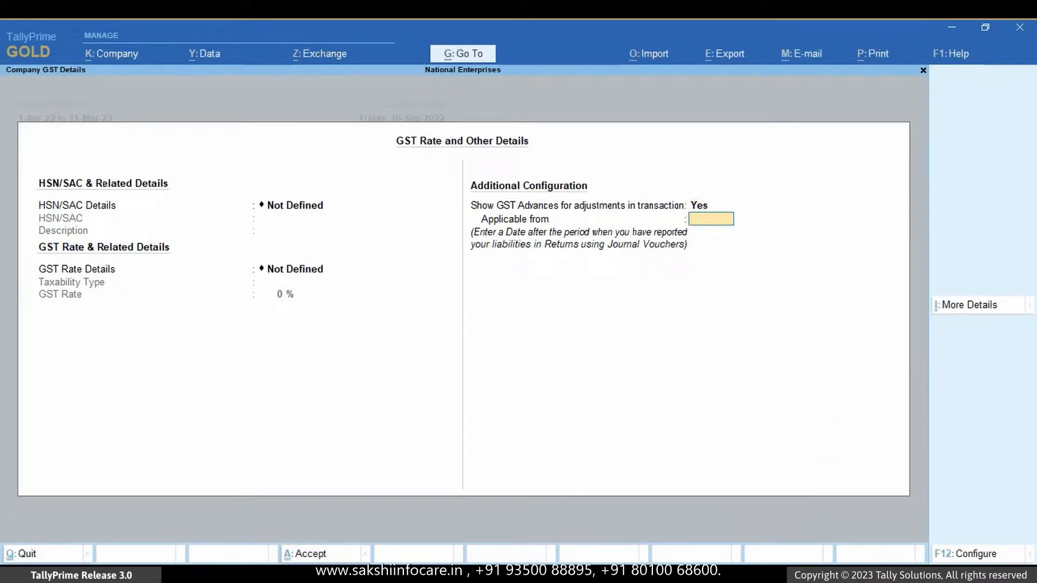
# Step: Make GST advances applicable from 1-10-22, save the company features and accept the master without updating the vouchers' GST status
pyautogui.write('1-10-22')
pyautogui.hotkey('ctrl', 'a')
pyautogui.hotkey('ctrl', 'a')
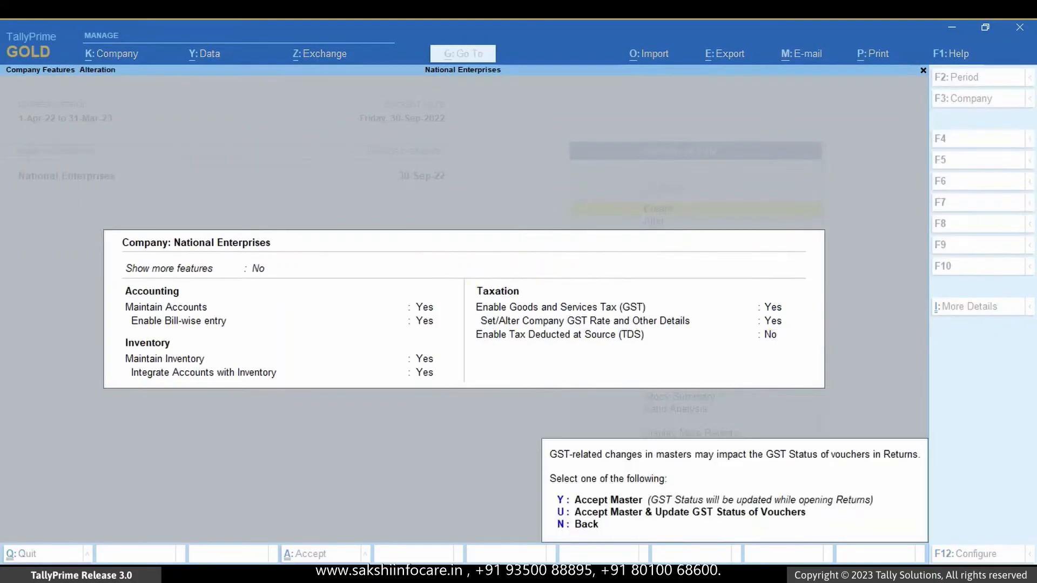
pyautogui.press('y')
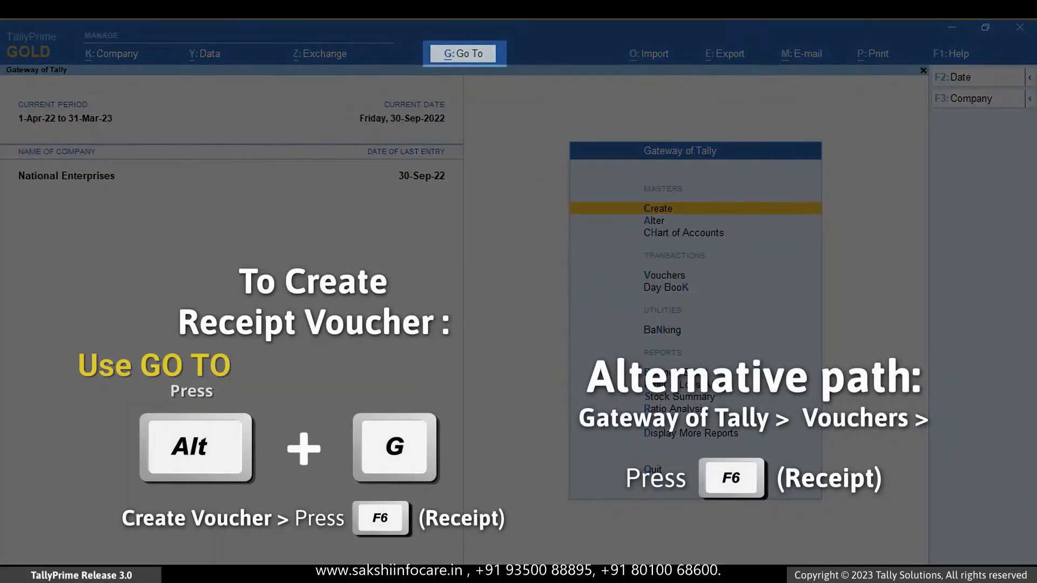
# Step: Open voucher creation to start a new Receipt voucher
pyautogui.press('alt')
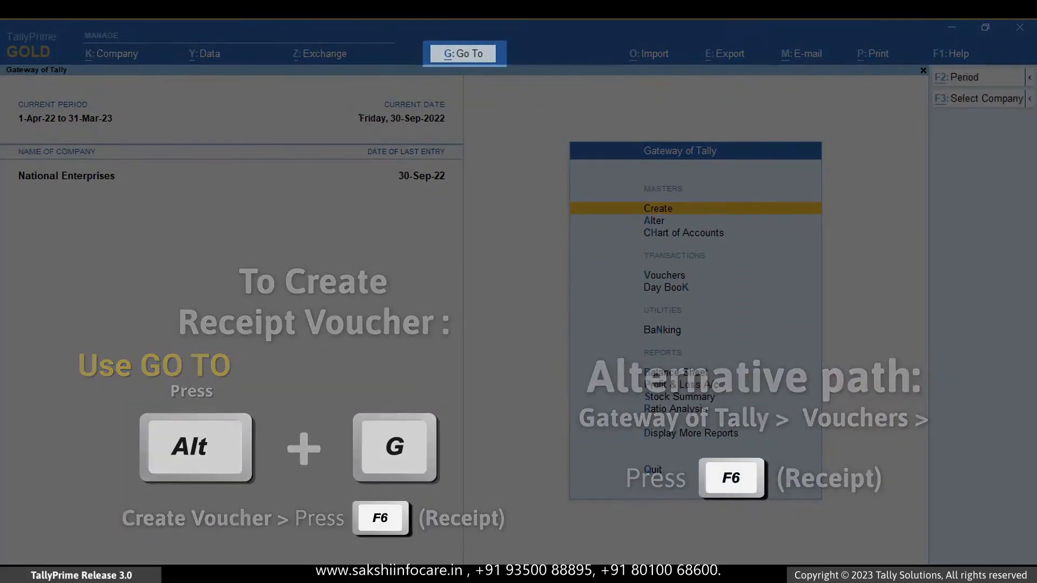
pyautogui.hotkey('alt', 'g')
pyautogui.press('Up')
pyautogui.press('Up')
pyautogui.press('Up')
pyautogui.press('Up')
pyautogui.press('Up')
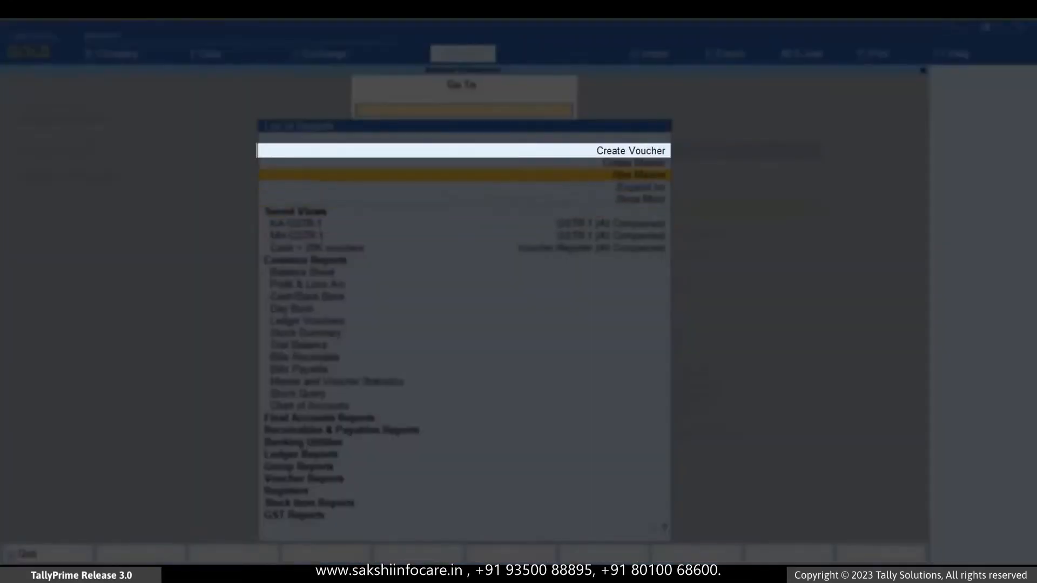
pyautogui.press('Return')
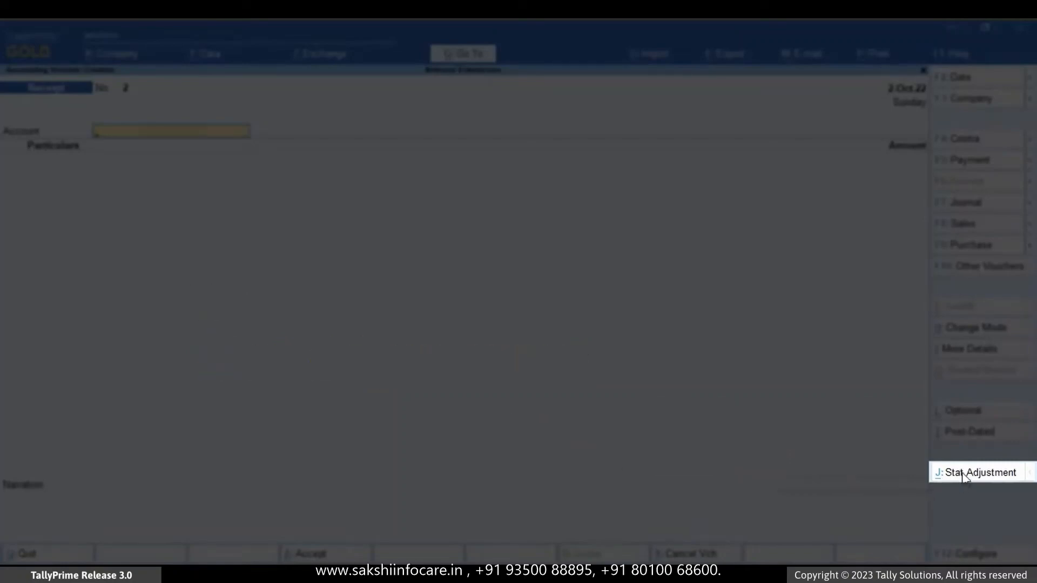
# Step: Set the receipt's GST stat adjustment to the nature Advance Receipt
pyautogui.click(965, 476)
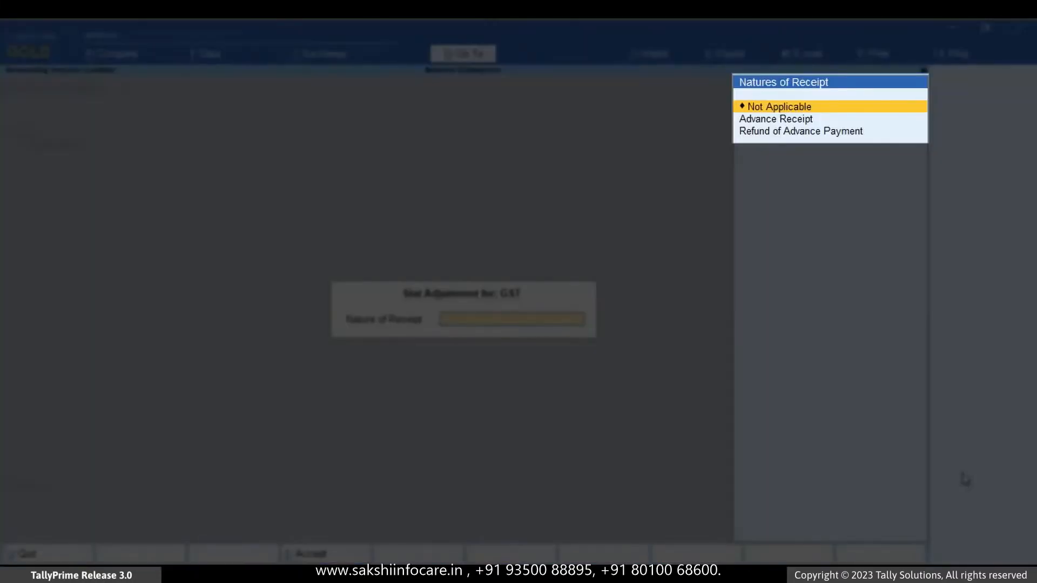
pyautogui.press('Down')
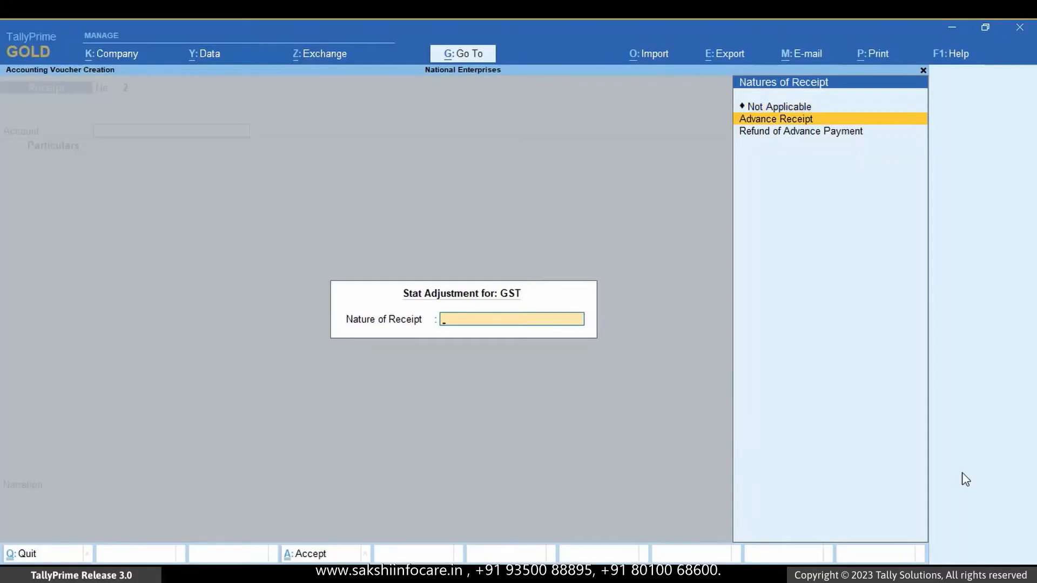
pyautogui.press('Return')
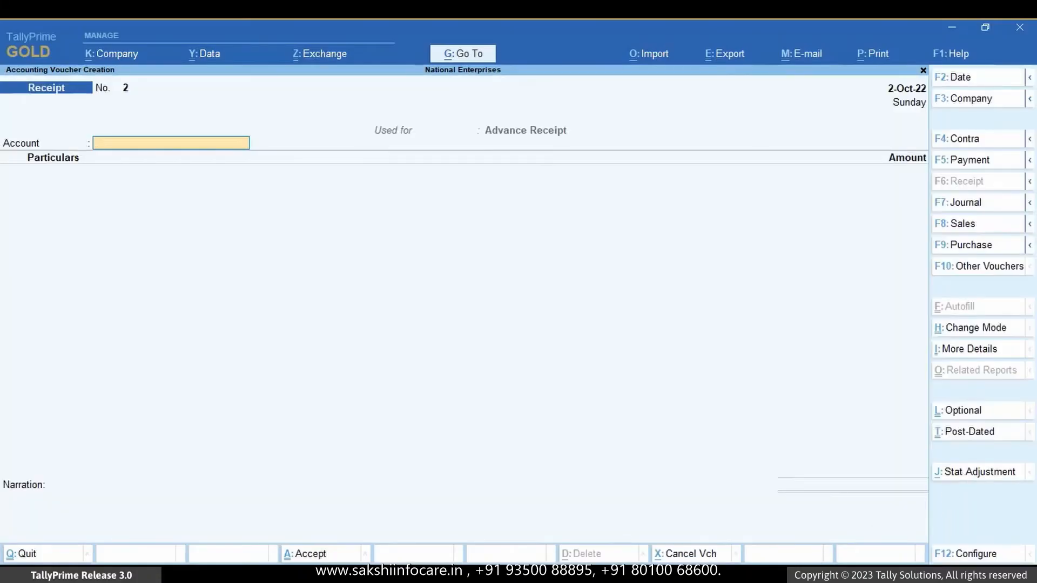
# Step: Choose HDFC Bank as the receipt voucher's account
pyautogui.press('Down')
pyautogui.press('Down')
pyautogui.press('Return')
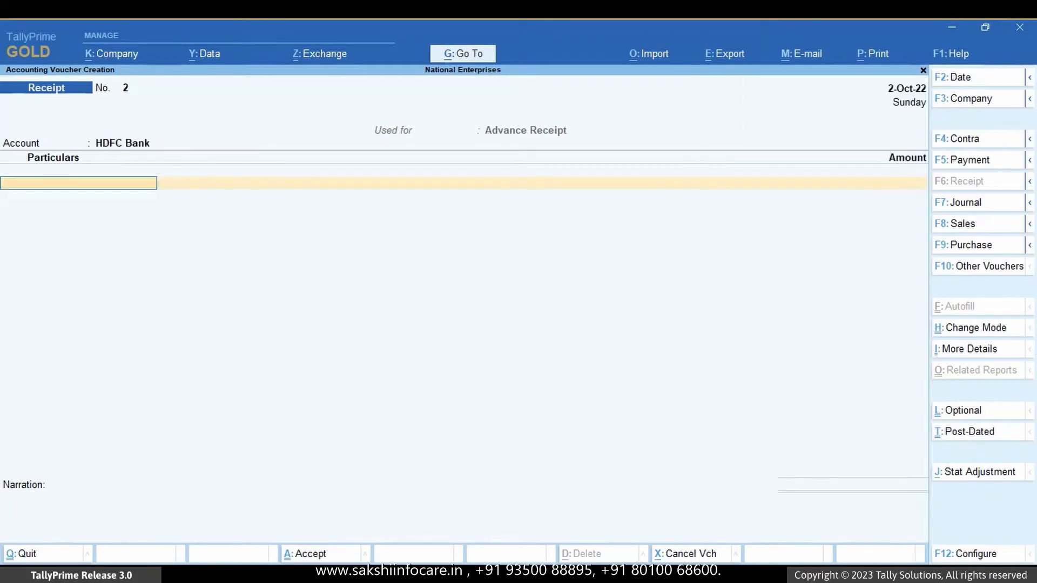
# Step: Choose Subash Tech Solutions as the party ledger in the receipt's particulars
pyautogui.press('Down')
pyautogui.press('Down')
pyautogui.press('Down')
pyautogui.press('Down')
pyautogui.press('Down')
pyautogui.press('Down')
pyautogui.press('Down')
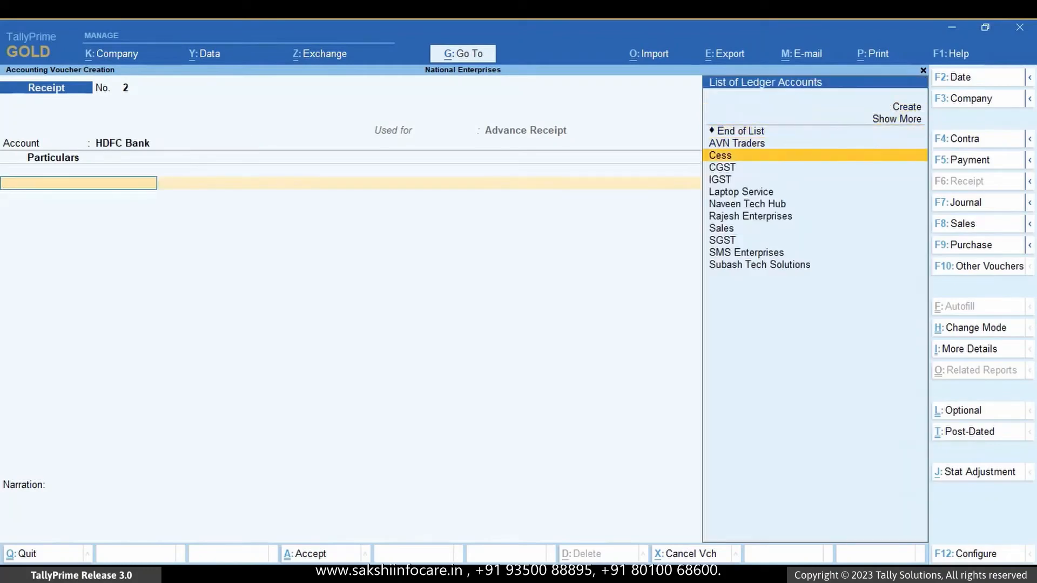
pyautogui.press('Down')
pyautogui.press('Down')
pyautogui.press('Down')
pyautogui.press('Down')
pyautogui.press('Down')
pyautogui.press('Down')
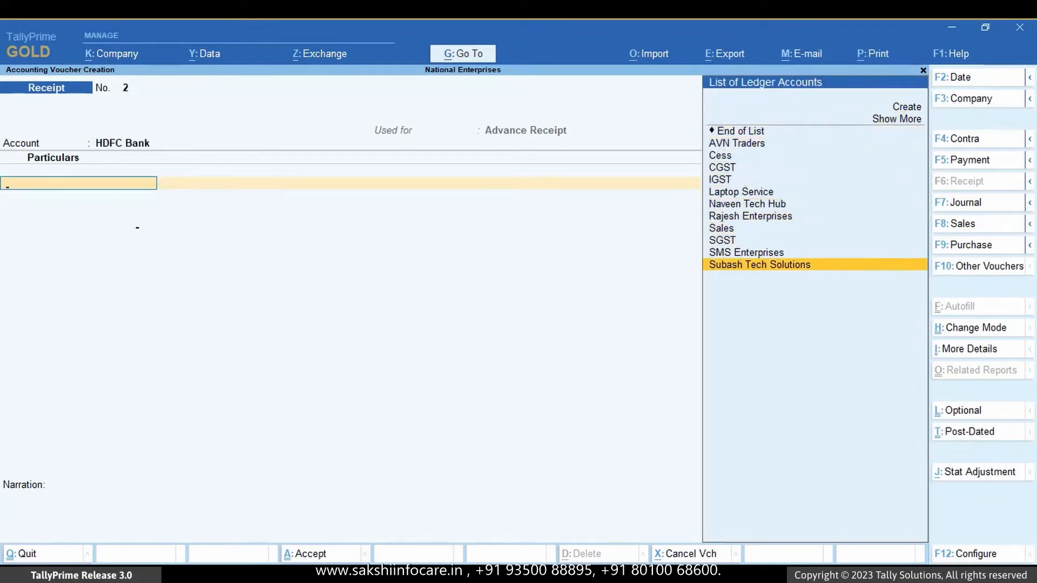
pyautogui.press('Return')
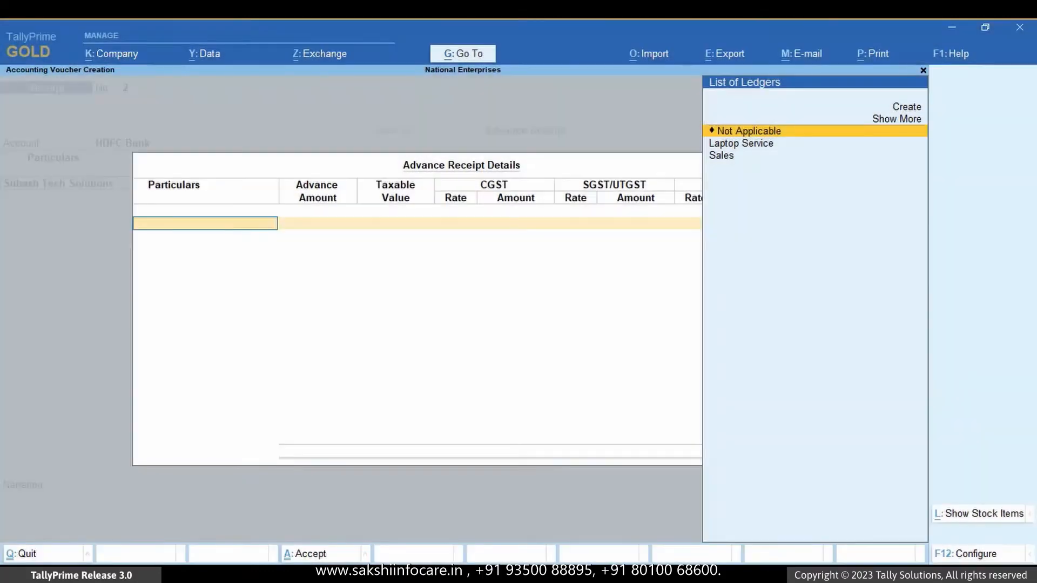
# Step: Fill the advance receipt details with the Sales ledger and an advance amount of 5900, keeping the default GST rates
pyautogui.press('Down')
pyautogui.press('Down')
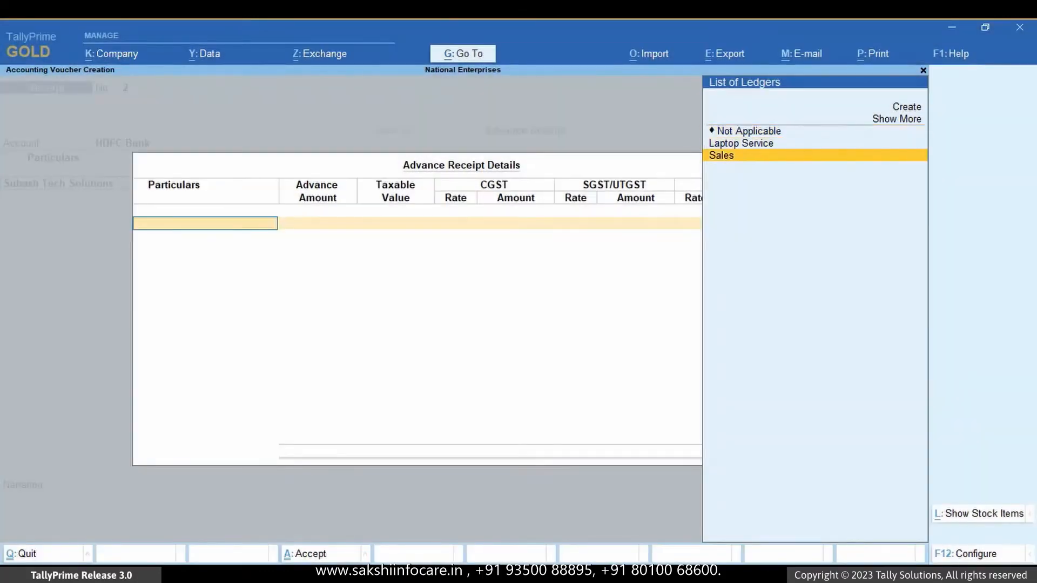
pyautogui.press('Return')
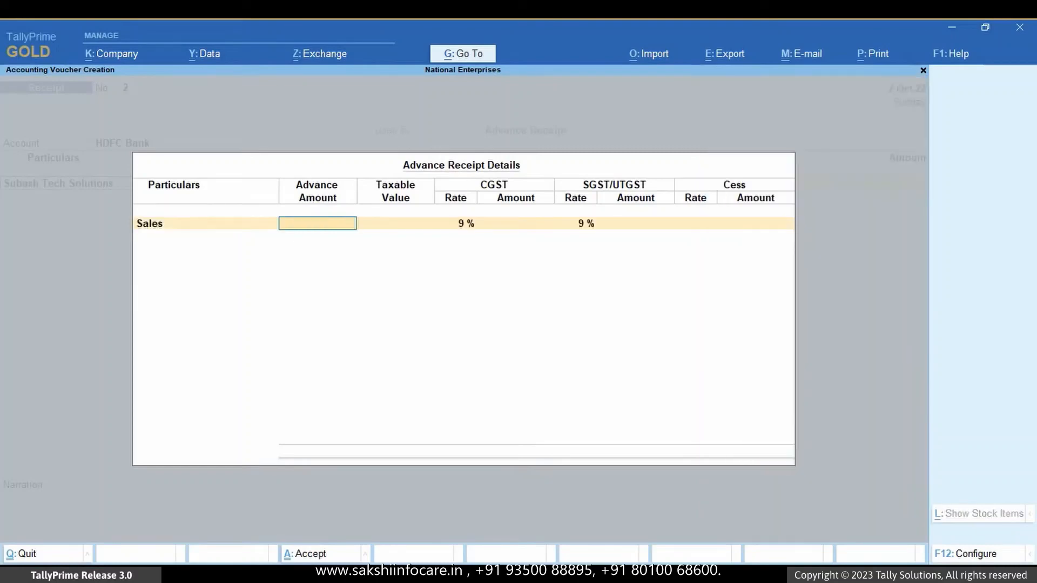
pyautogui.write('5900')
pyautogui.press('Return')
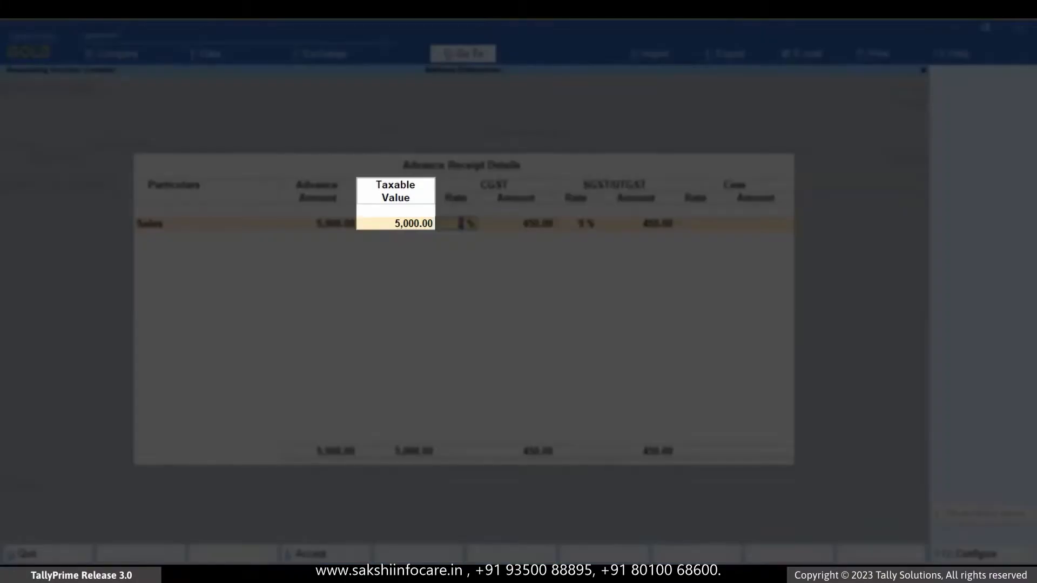
pyautogui.press('Return')
pyautogui.press('Return')
pyautogui.press('Return')
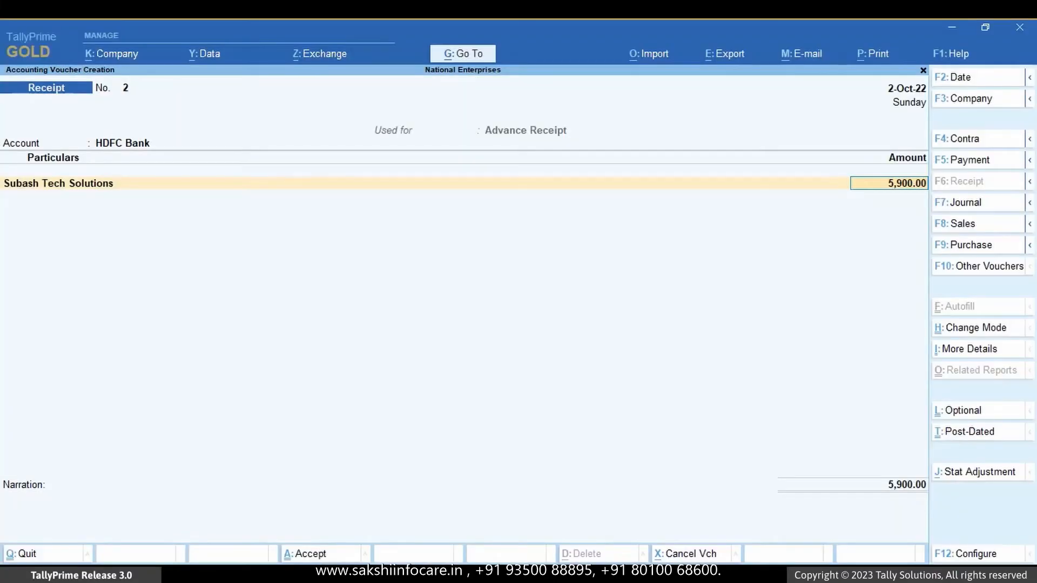
# Step: Allocate the party's 5,900 credit to New Ref 2-10 and save the receipt voucher
pyautogui.press('Return')
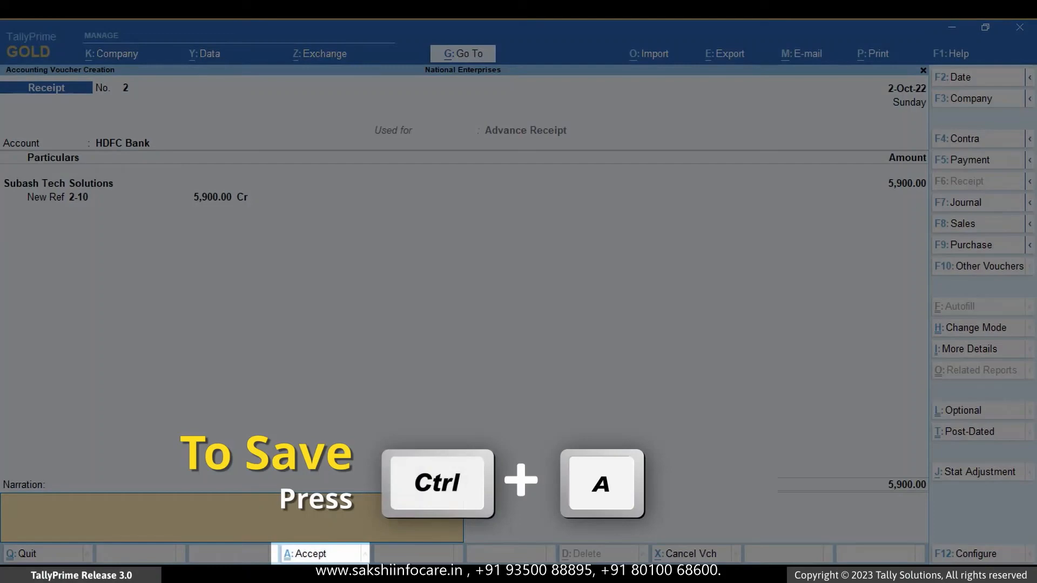
pyautogui.hotkey('ctrl', 'a')
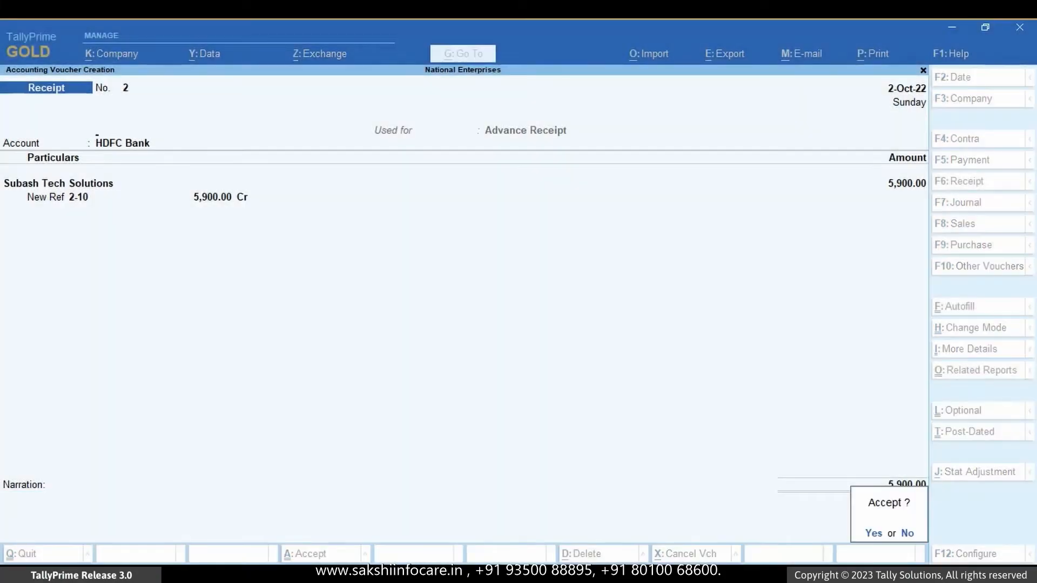
pyautogui.press('y')
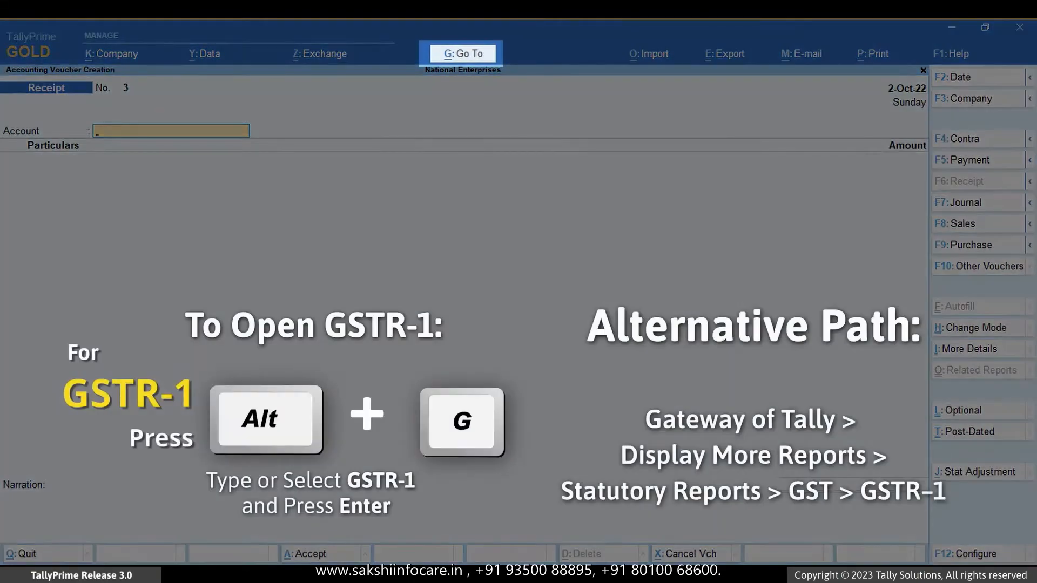
# Step: Open the GSTR-1 report
pyautogui.hotkey('alt', 'g')
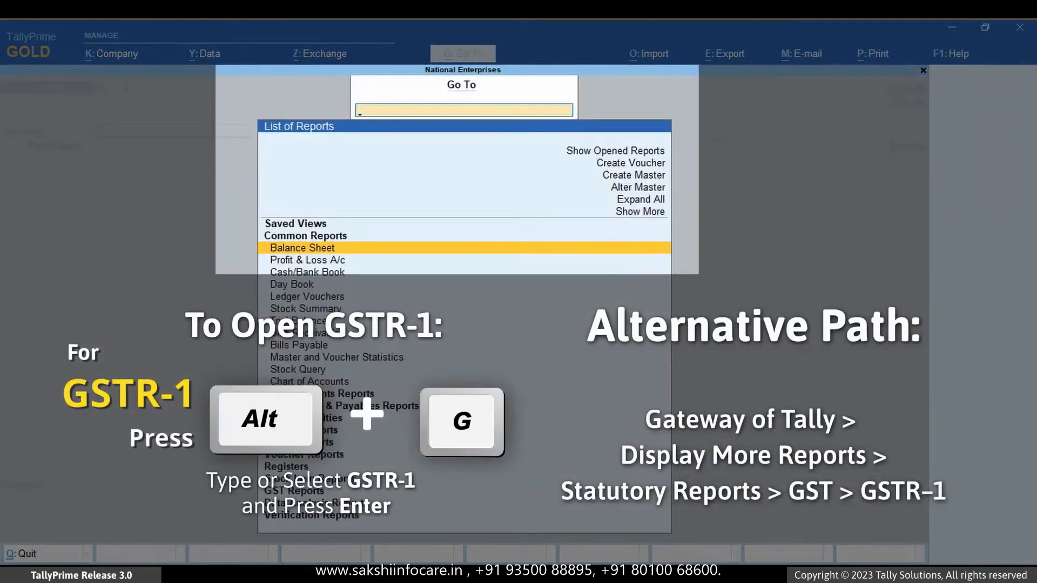
pyautogui.write('Gstr')
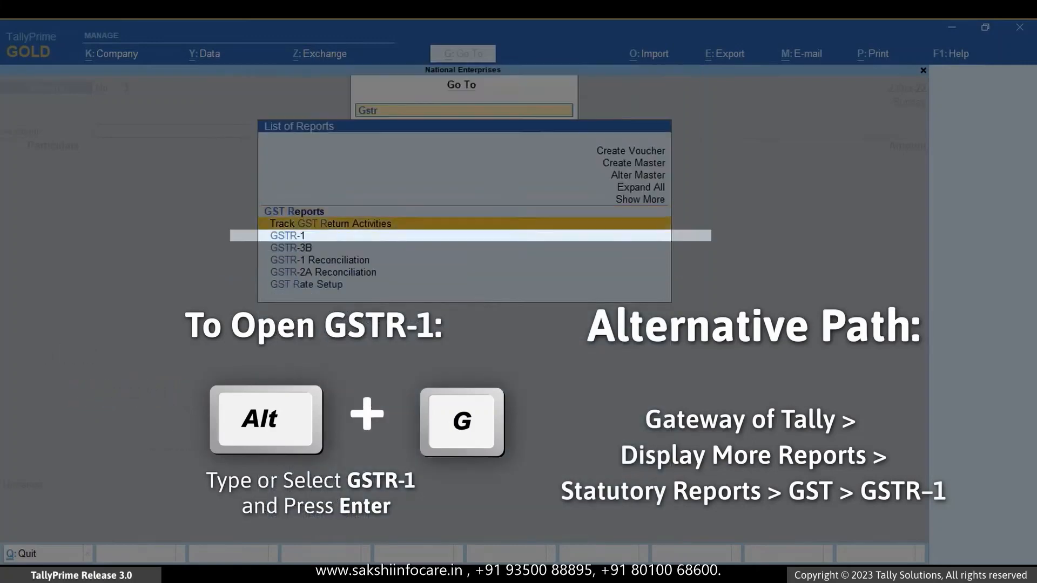
pyautogui.press('Down')
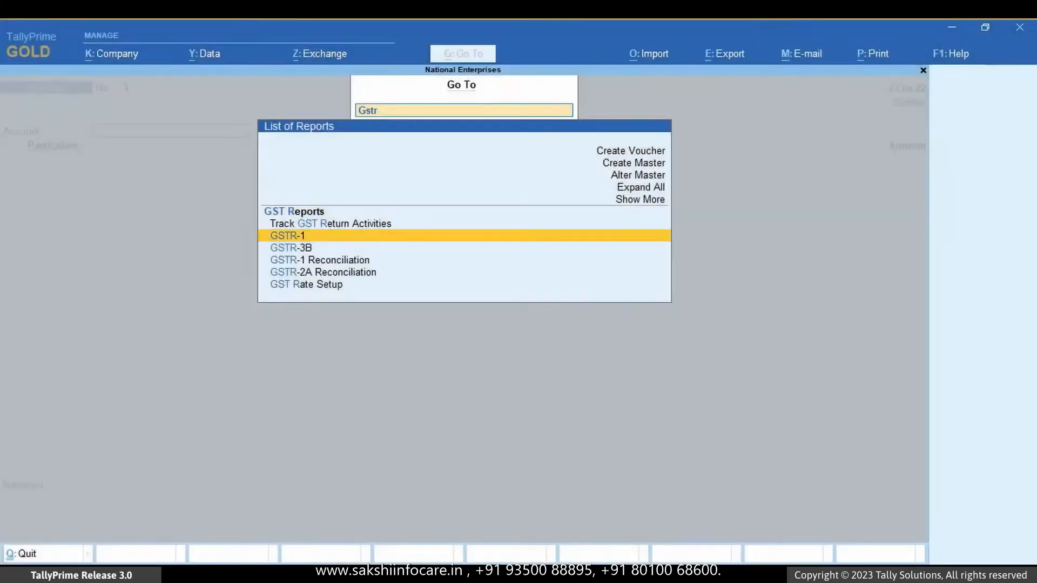
pyautogui.press('Return')
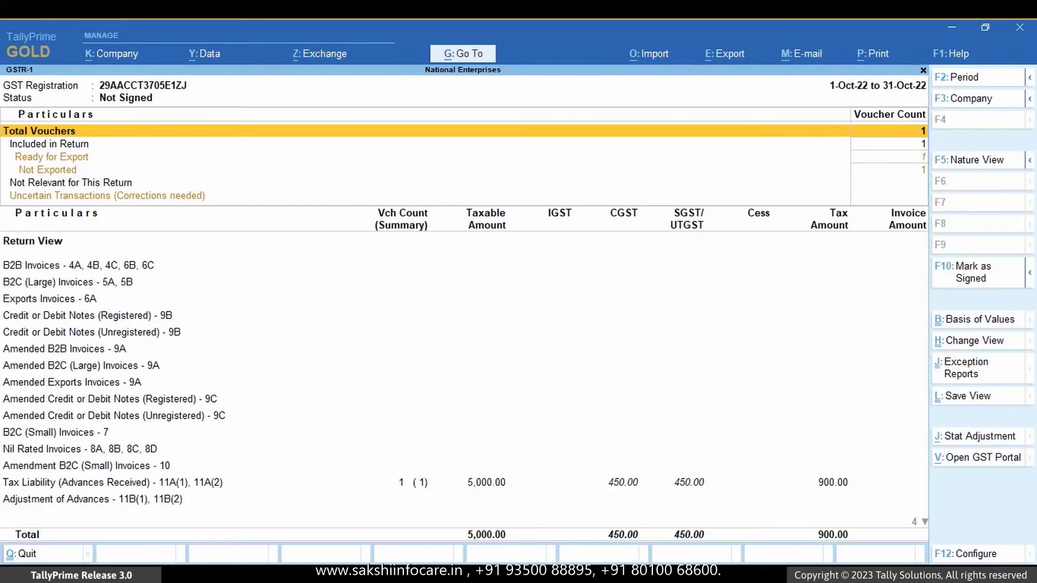
# Step: Drill into the vouchers included in the return down to the advance receipts register, and return to the GSTR-1 summary
pyautogui.press('Down')
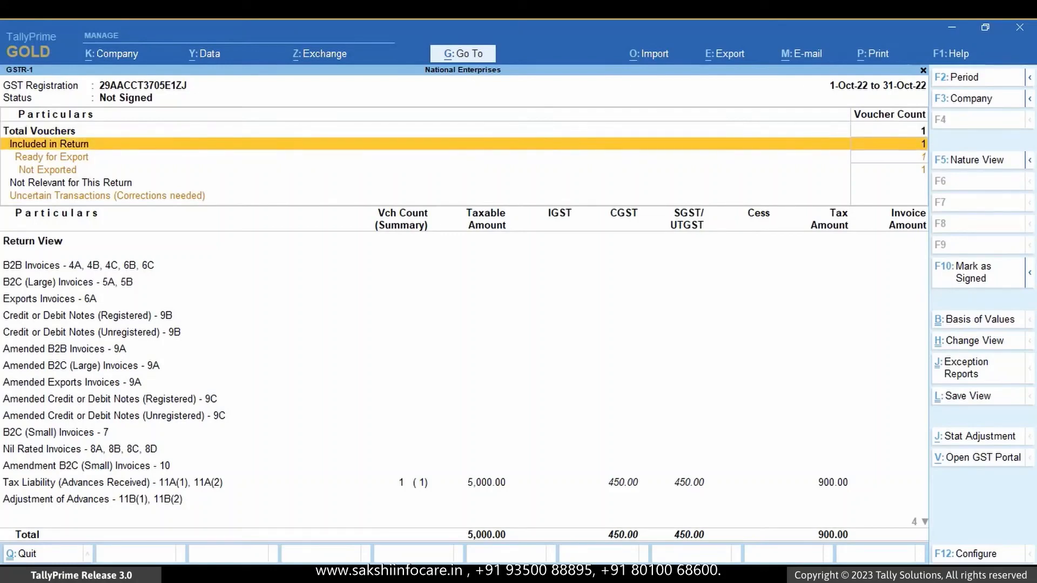
pyautogui.press('Return')
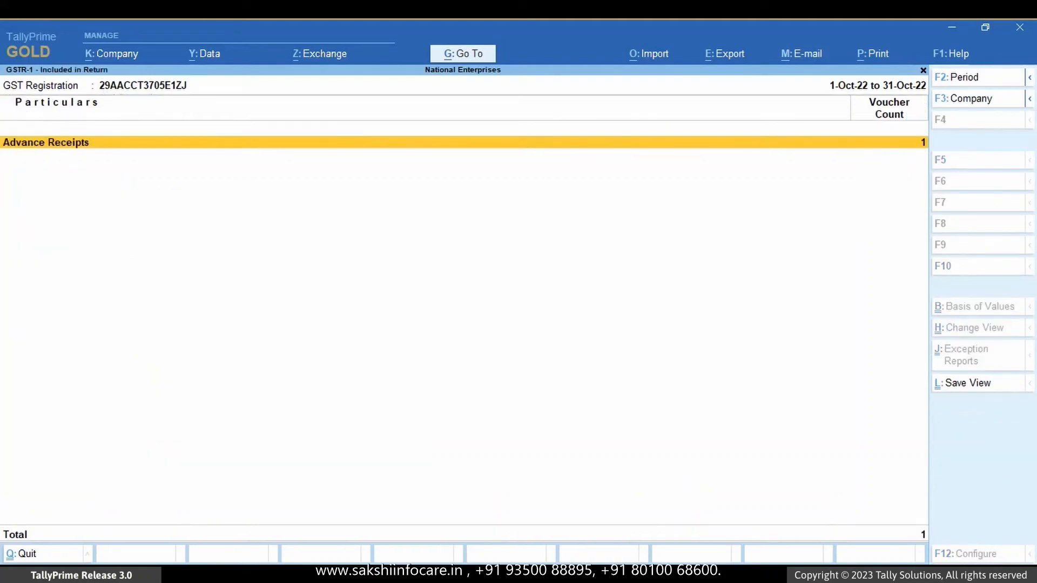
pyautogui.press('Return')
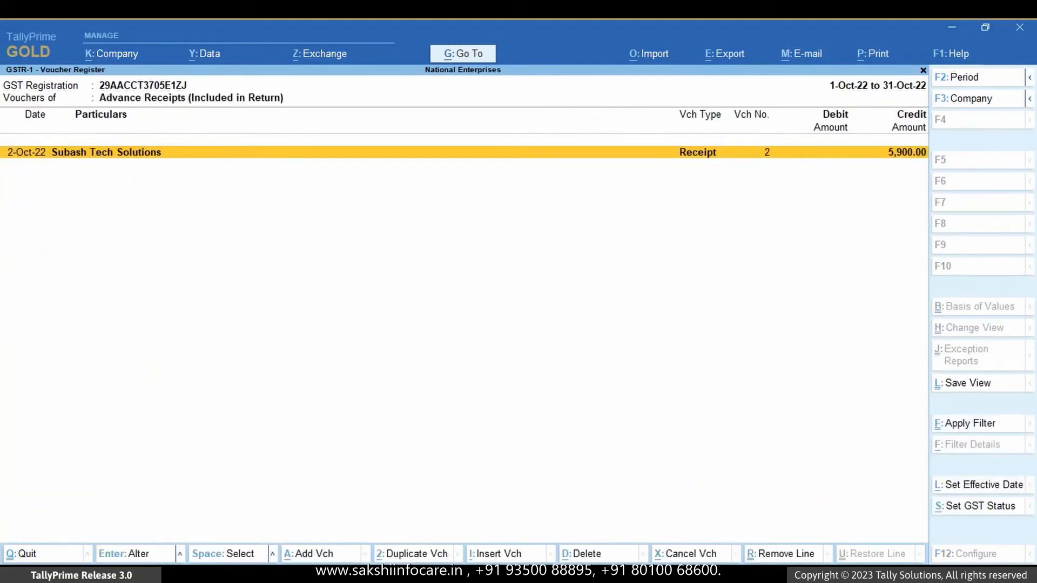
pyautogui.press('Escape')
pyautogui.press('Escape')
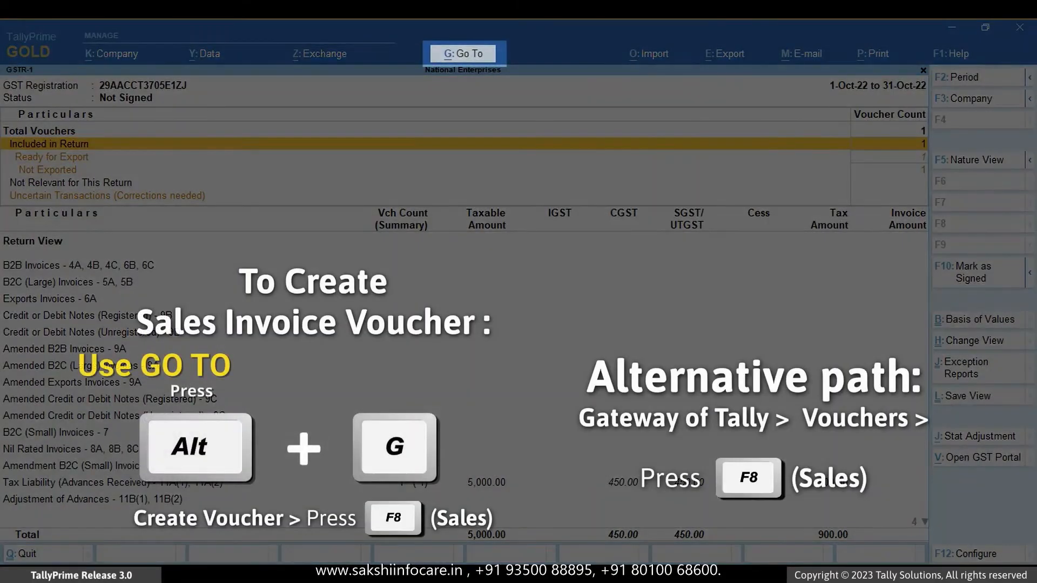
# Step: Leave the GSTR-1 report for the voucher creation screen to start another voucher
pyautogui.hotkey('alt', 'g')
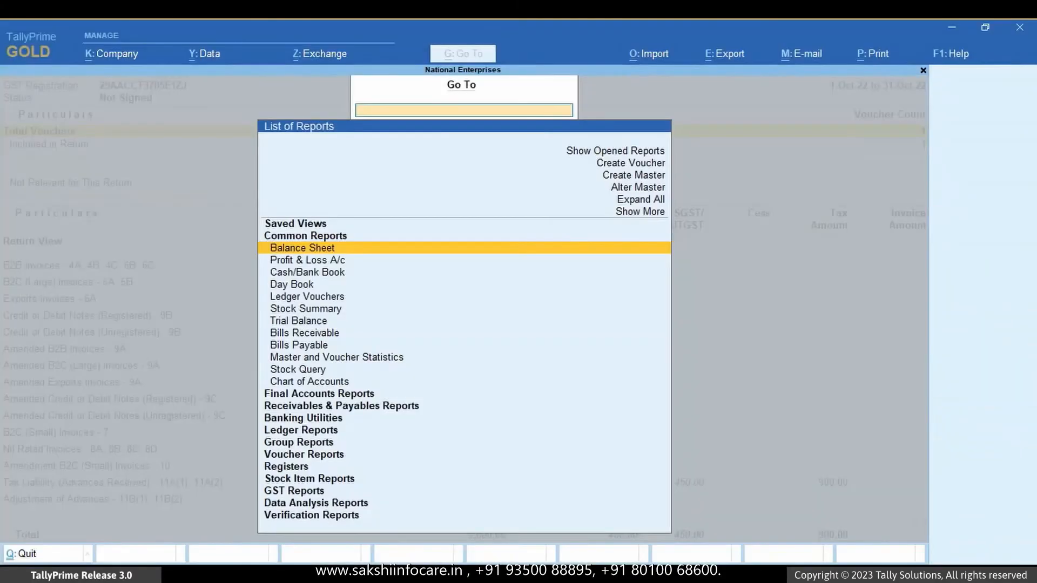
pyautogui.press('Up')
pyautogui.press('Up')
pyautogui.press('Up')
pyautogui.press('Up')
pyautogui.press('Up')
pyautogui.press('Up')
pyautogui.press('Up')
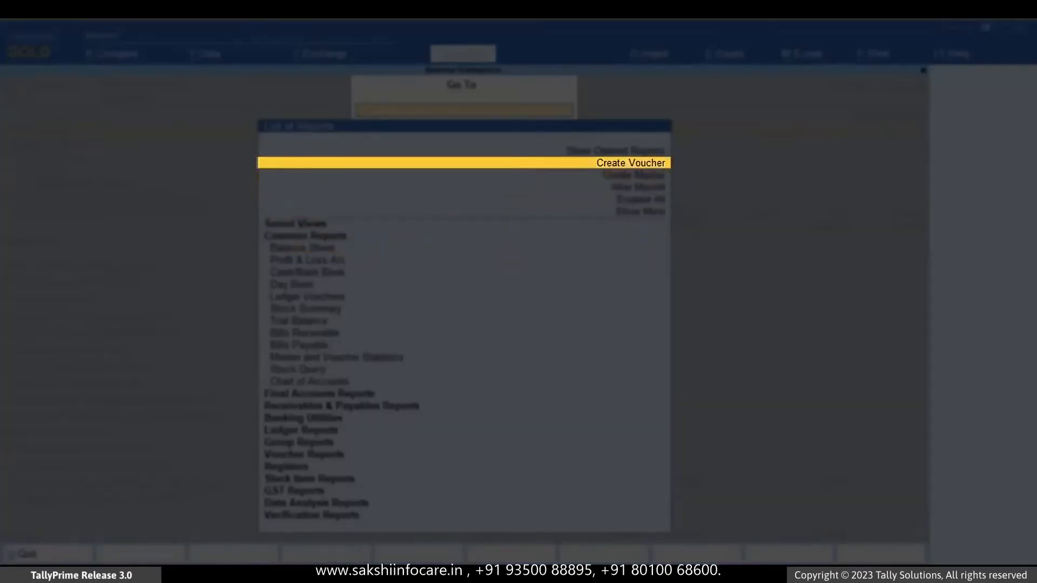
pyautogui.press('Return')
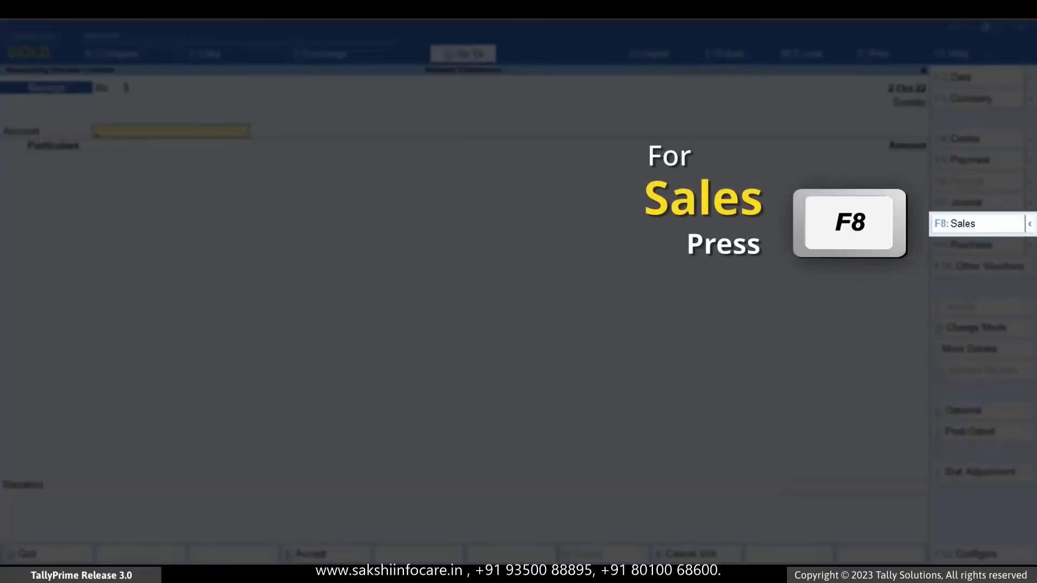
# Step: Start a sales voucher for Subash Tech Solutions and accept its dispatch and party details unchanged
pyautogui.press('F8')
pyautogui.press('Down')
pyautogui.press('Down')
pyautogui.press('Down')
pyautogui.press('Down')
pyautogui.press('Down')
pyautogui.press('Down')
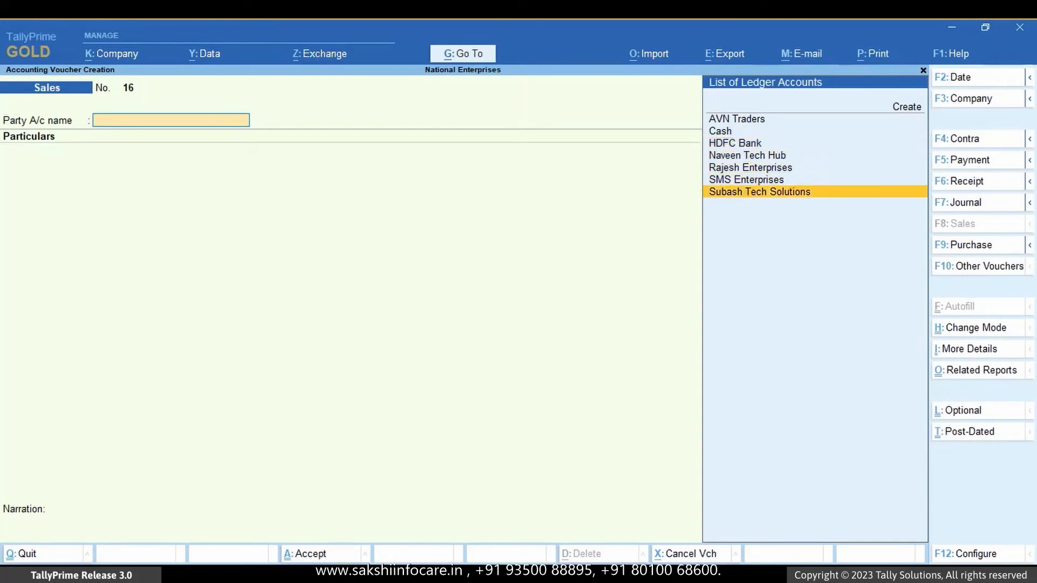
pyautogui.press('Return')
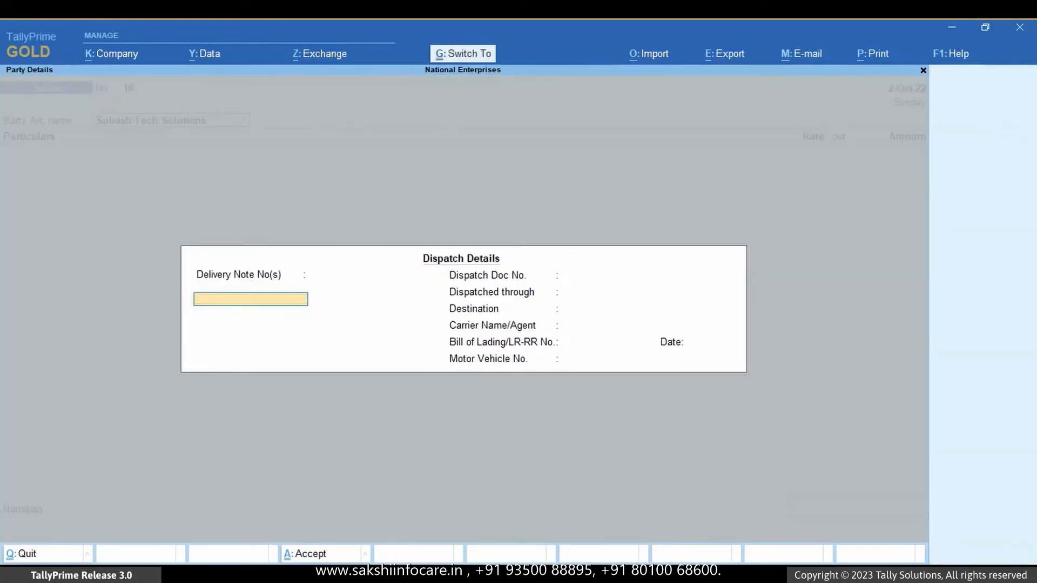
pyautogui.hotkey('ctrl', 'a')
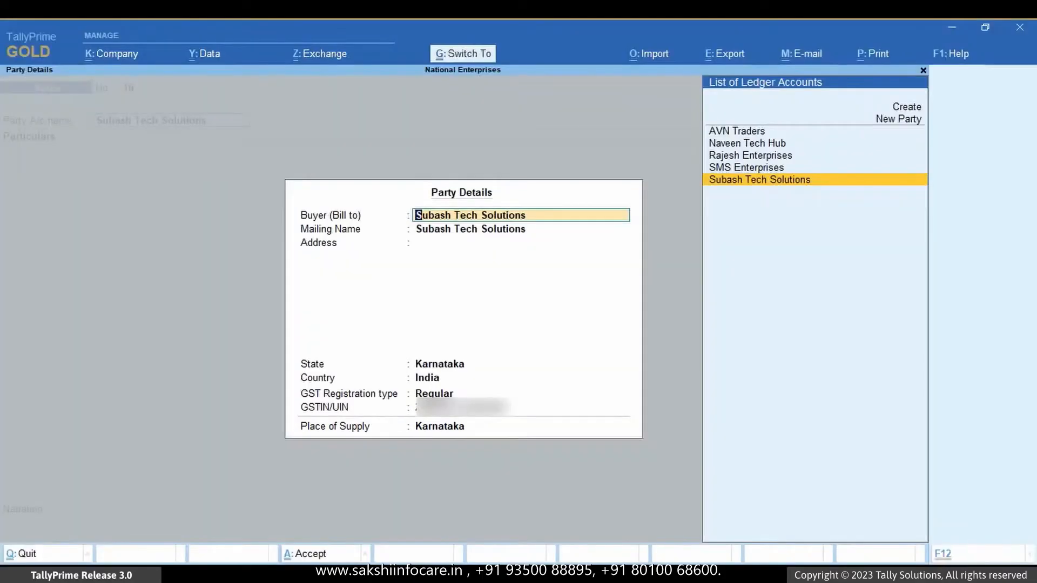
pyautogui.hotkey('ctrl', 'a')
# Step: Add Laptop Service to the sales voucher with an amount of 5,000
pyautogui.press('Down')
pyautogui.press('Down')
pyautogui.press('Down')
pyautogui.press('Down')
pyautogui.press('Return')
pyautogui.write('5000')
pyautogui.press('Return')
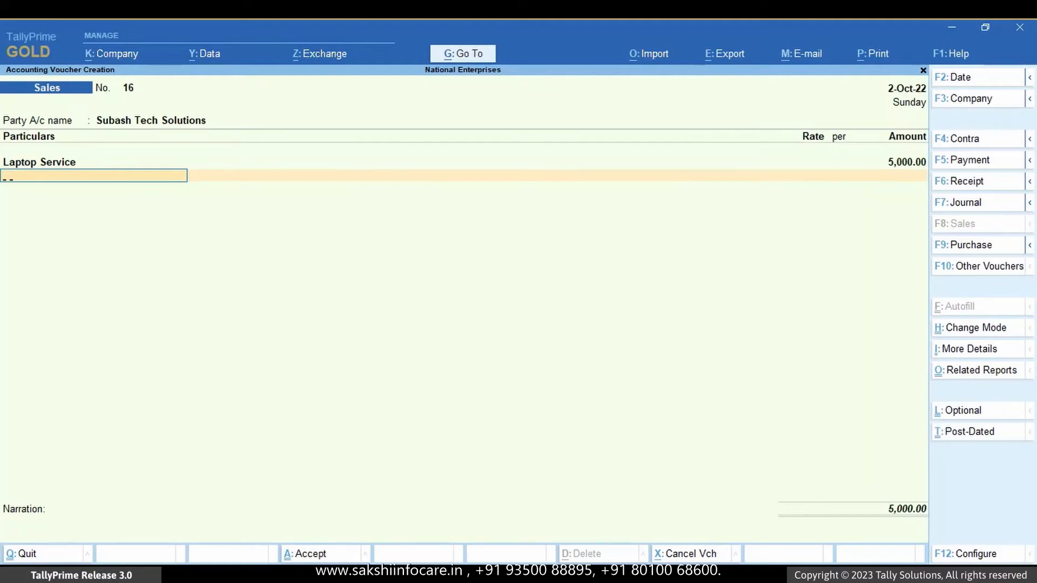
# Step: Add the CGST and SGST ledgers to the sales voucher, accepting the calculated 450.00 for each
pyautogui.write('Cg')
pyautogui.press('Return')
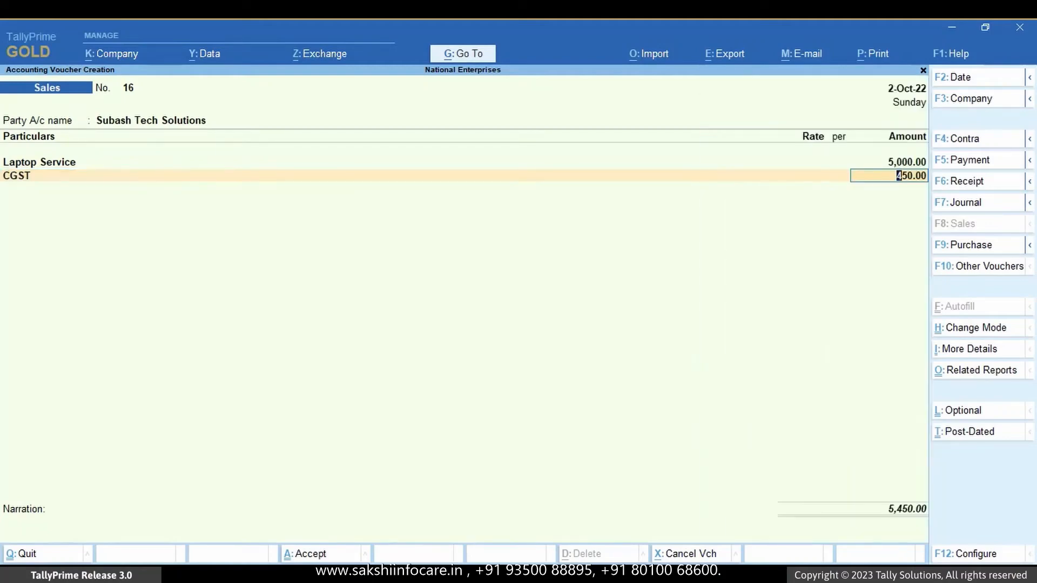
pyautogui.press('Return')
pyautogui.write('Sg')
pyautogui.press('Return')
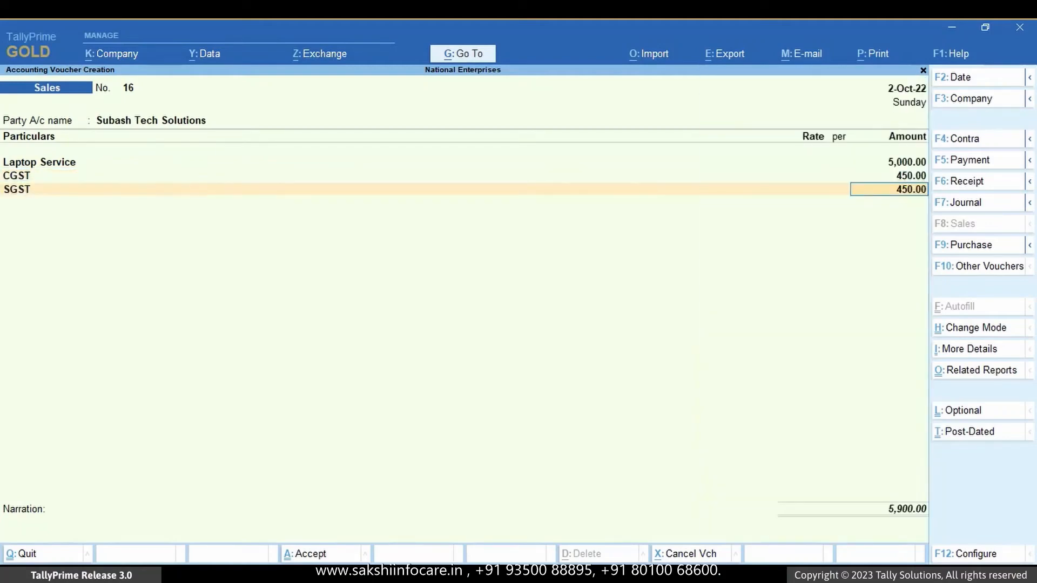
pyautogui.press('Return')
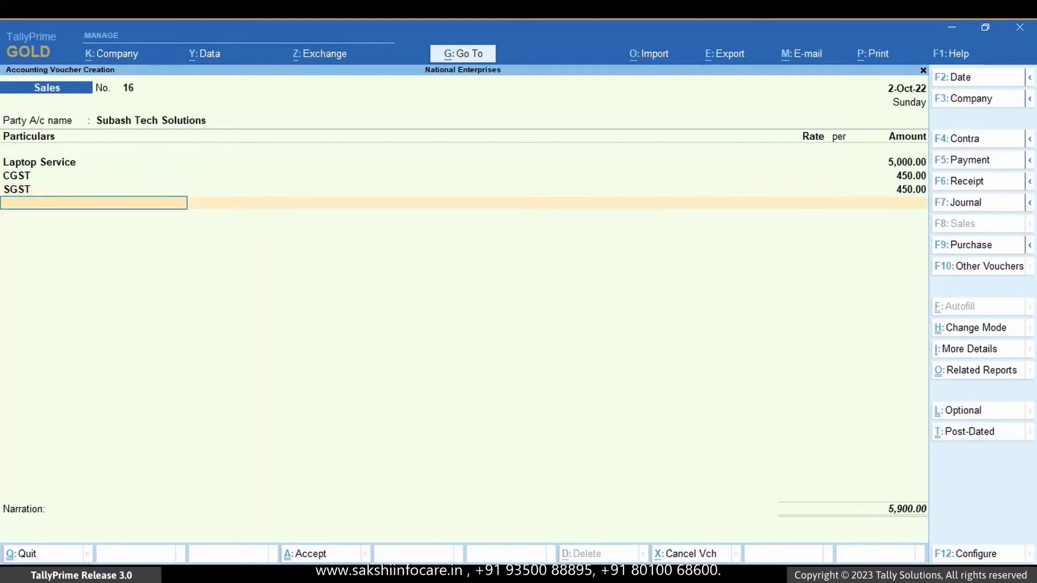
# Step: Finish the voucher's particulars and allocate the party's 5,900 debit as Agst Ref to pending bill 2-10
pyautogui.press('Return')
pyautogui.press('Return')
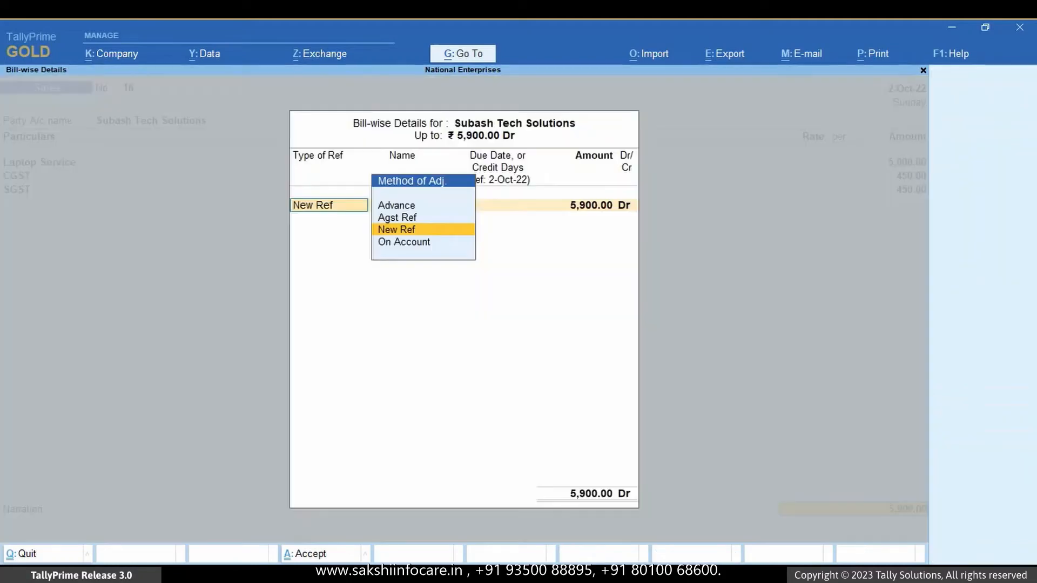
pyautogui.press('Up')
pyautogui.press('Return')
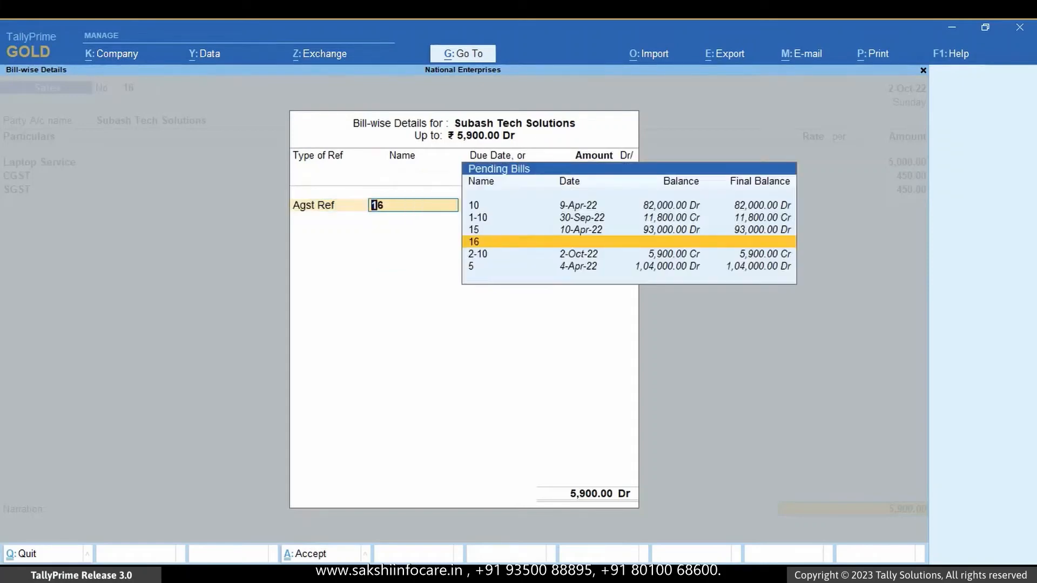
pyautogui.press('Down')
pyautogui.press('Return')
pyautogui.press('Return')
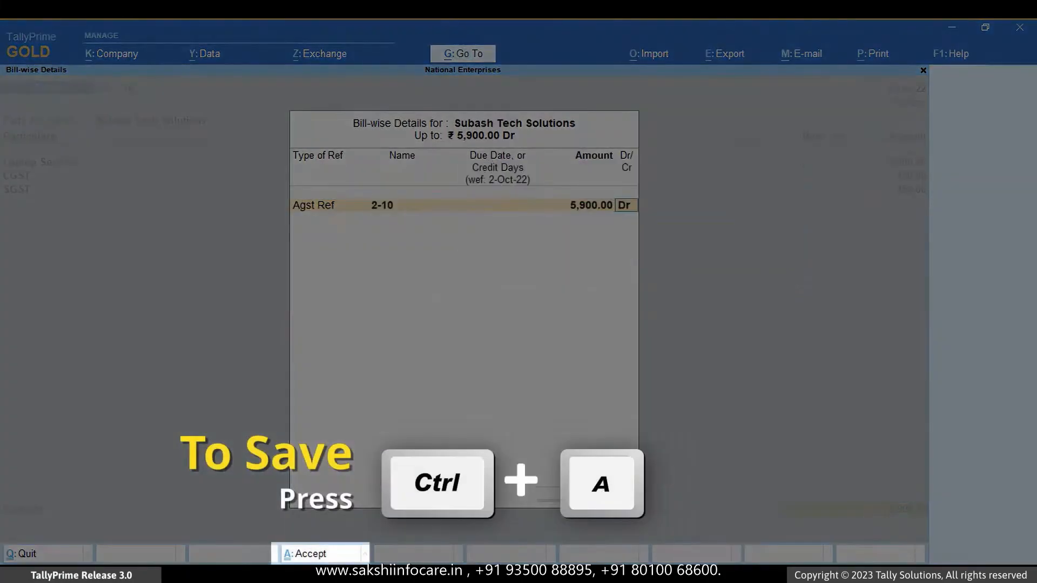
pyautogui.hotkey('ctrl', 'a')
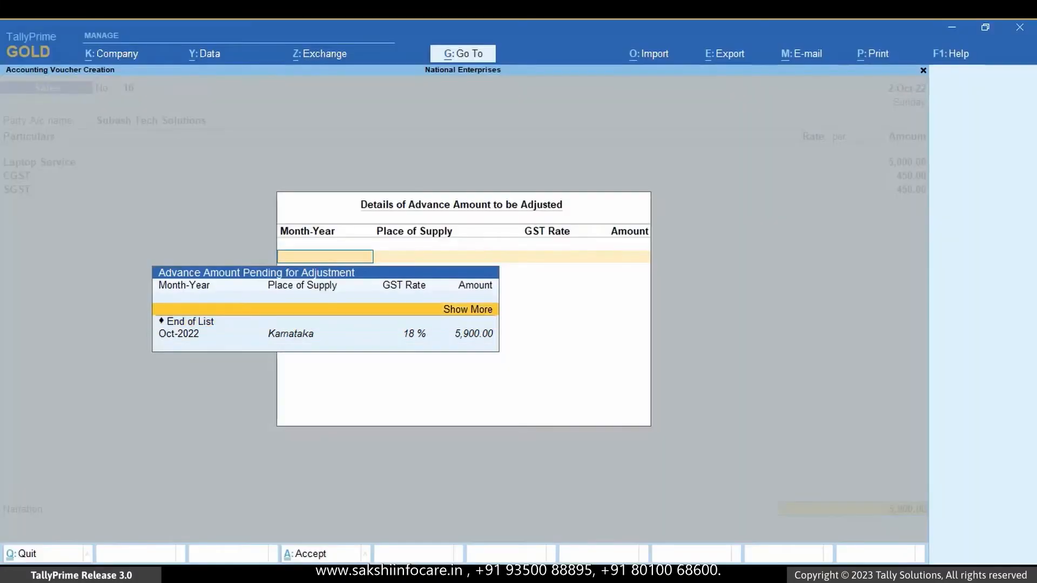
# Step: Adjust the pending Oct-2022 Karnataka advance at 18 % for the full 5,900 against the invoice
pyautogui.hotkey('alt', 'h')
pyautogui.press('Down')
pyautogui.press('Down')
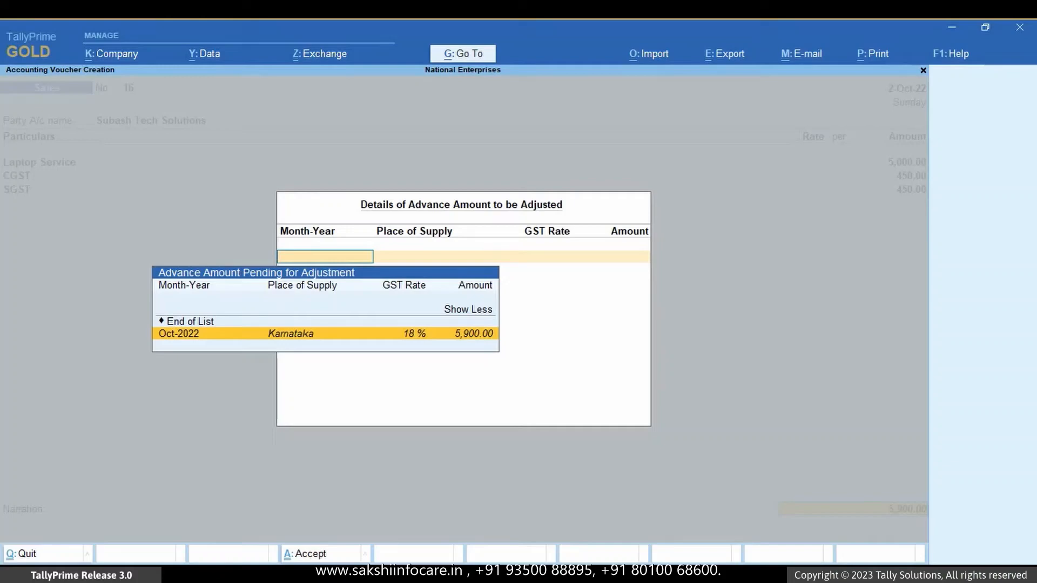
pyautogui.press('Return')
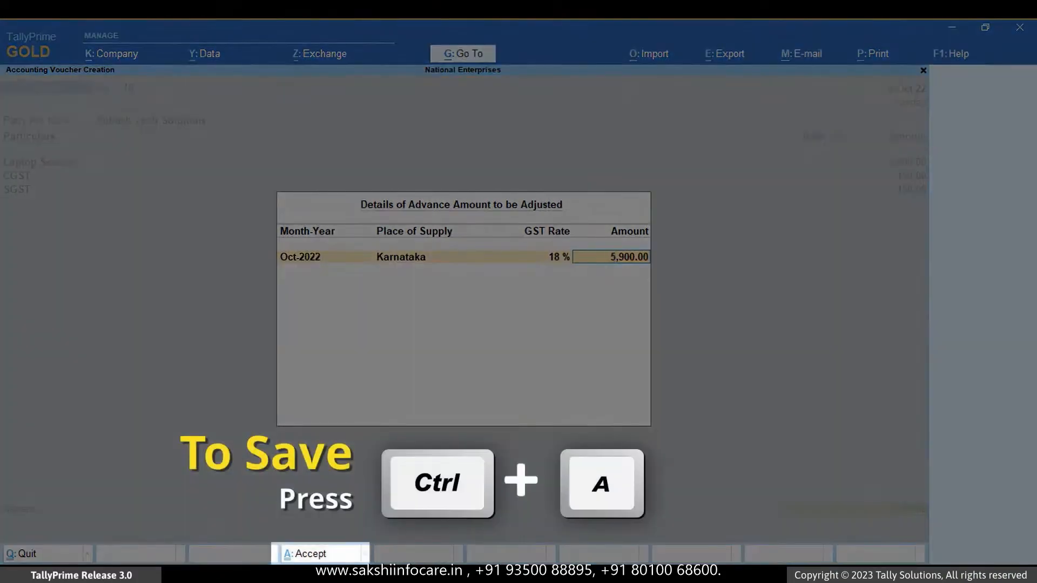
pyautogui.hotkey('ctrl', 'a')
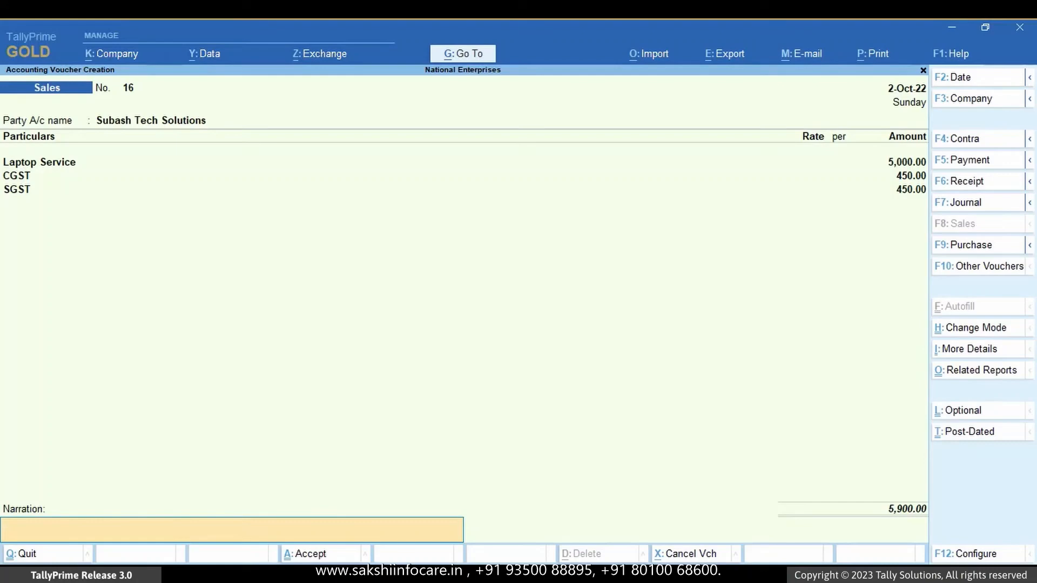
# Step: Edit the Auto-adjust GST Advance during voucher creation setting in the voucher configuration, and save the sales voucher with no narration
pyautogui.press('F12')
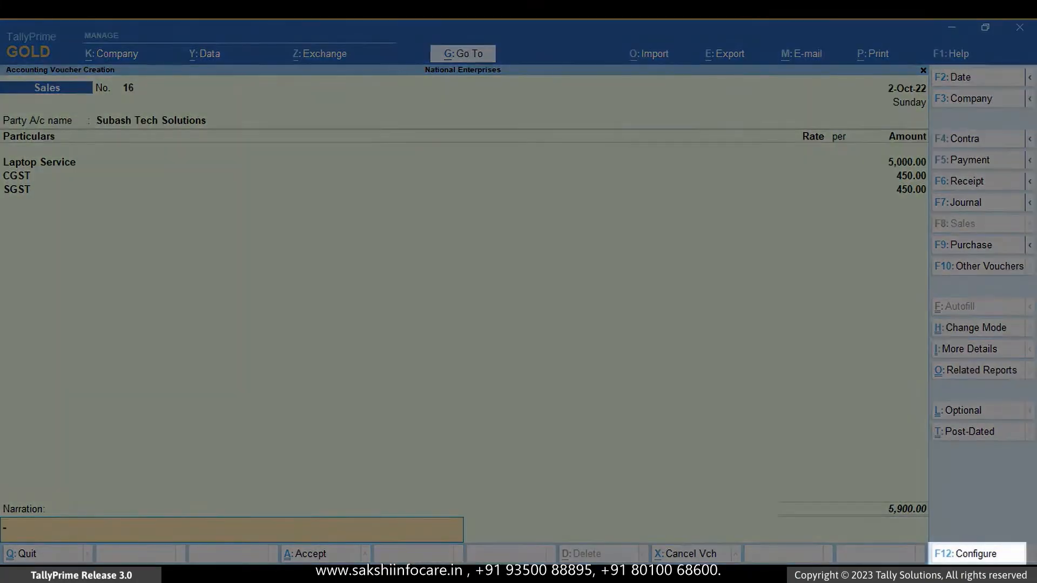
pyautogui.press('F12')
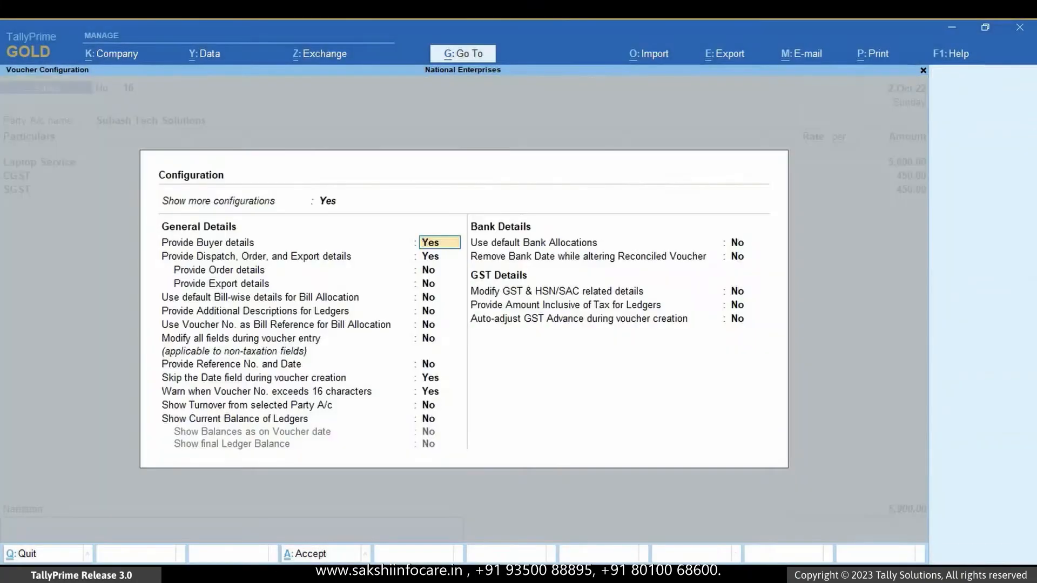
pyautogui.press('Return')
pyautogui.press('Return')
pyautogui.press('Return')
pyautogui.press('Return')
pyautogui.press('Return')
pyautogui.press('Return')
pyautogui.press('Return')
pyautogui.press('Return')
pyautogui.press('Return')
pyautogui.press('Return')
pyautogui.press('Return')
pyautogui.press('Return')
pyautogui.press('Return')
pyautogui.press('Return')
pyautogui.press('Return')
pyautogui.press('Return')
pyautogui.press('Return')
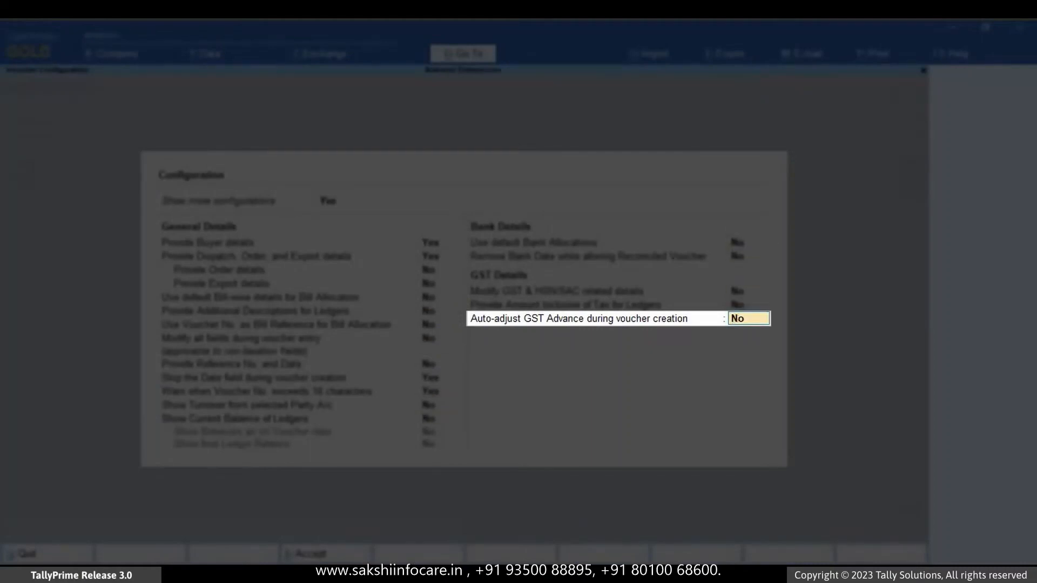
pyautogui.press('BackSpace')
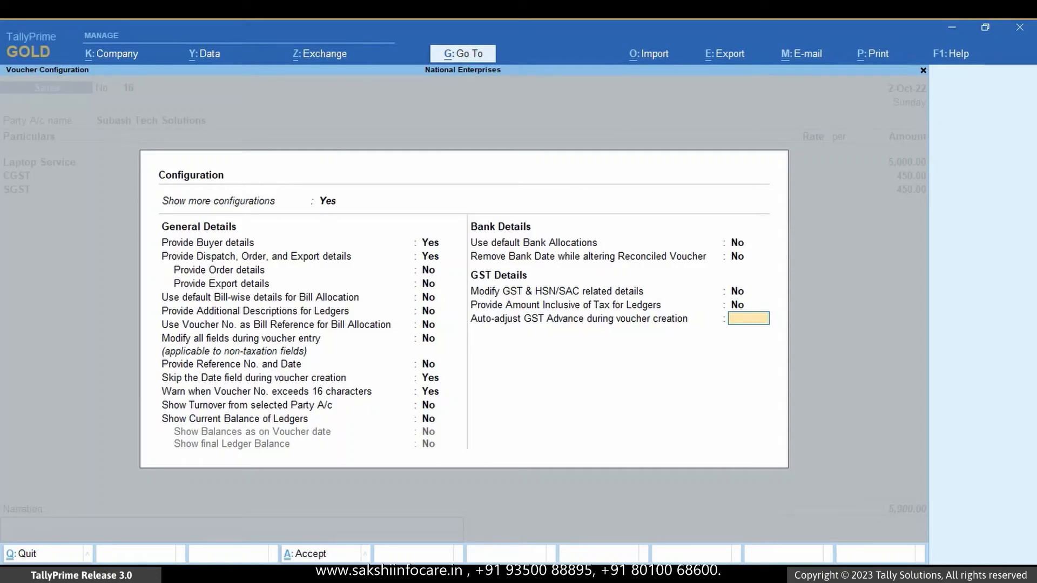
pyautogui.press('Return')
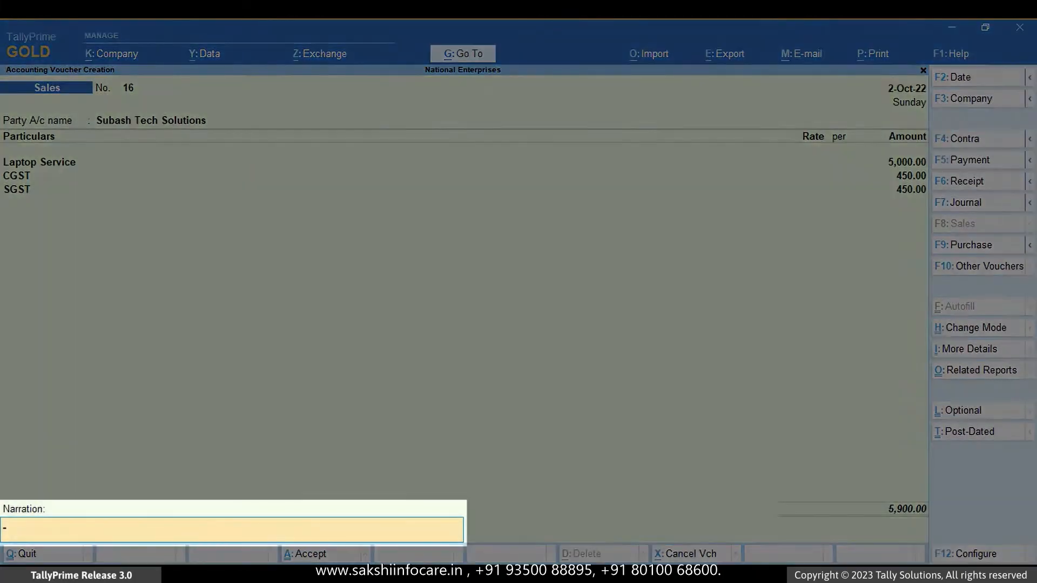
pyautogui.hotkey('ctrl', 'a')
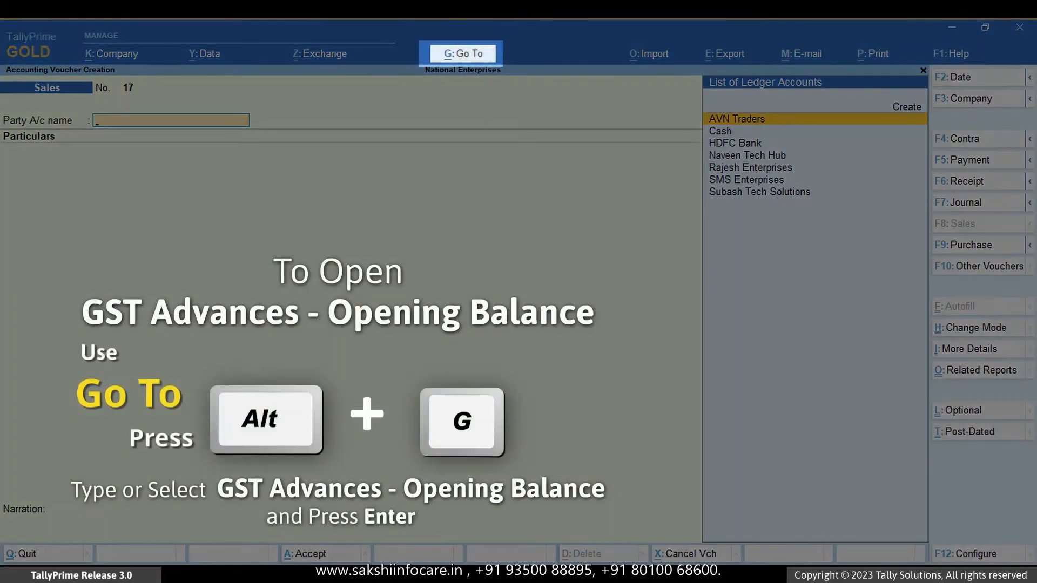
# Step: Open GST Advances - Opening Balance and start creating an opening balance for an advance receipt
pyautogui.press('alt')
pyautogui.hotkey('alt', 'g')
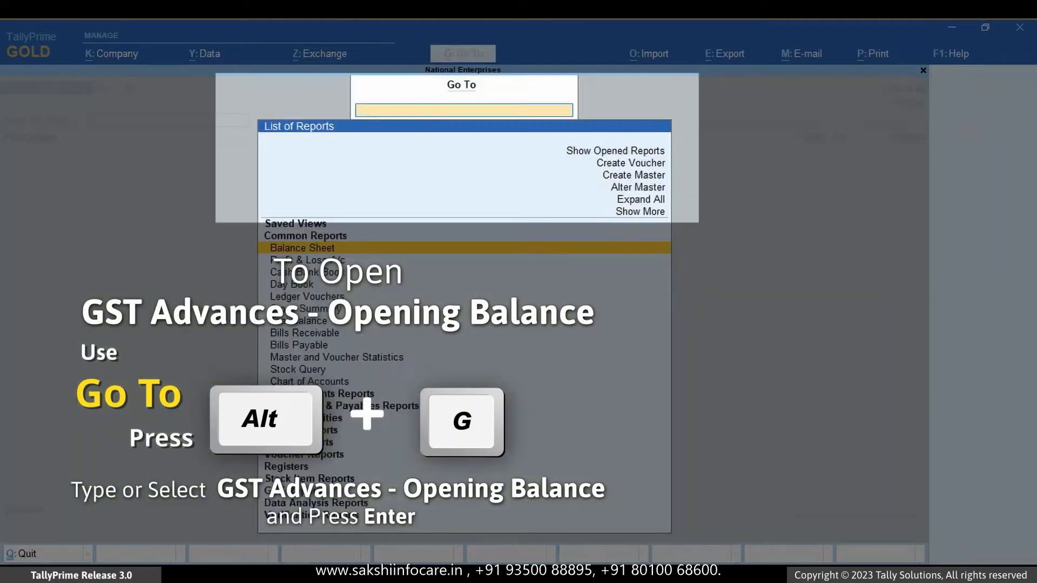
pyautogui.write('gst')
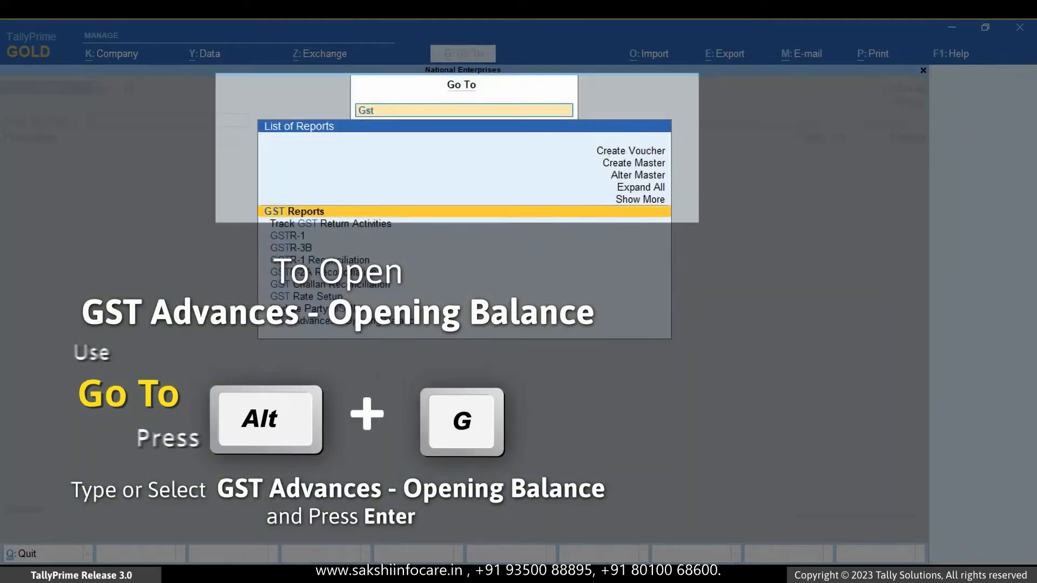
pyautogui.press('Down')
pyautogui.press('Down')
pyautogui.press('Down')
pyautogui.press('Down')
pyautogui.press('Down')
pyautogui.press('Down')
pyautogui.press('Down')
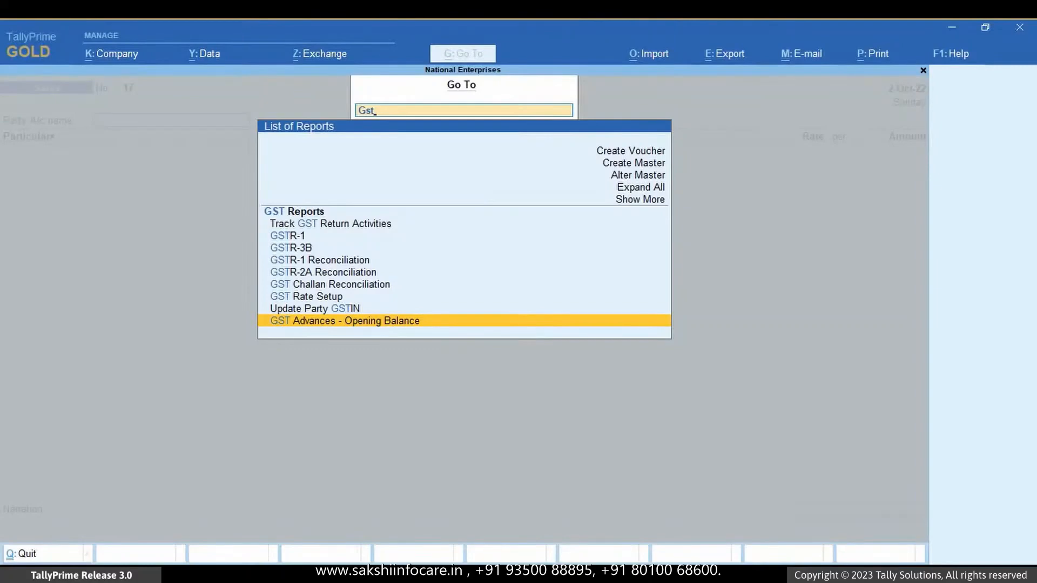
pyautogui.press('Return')
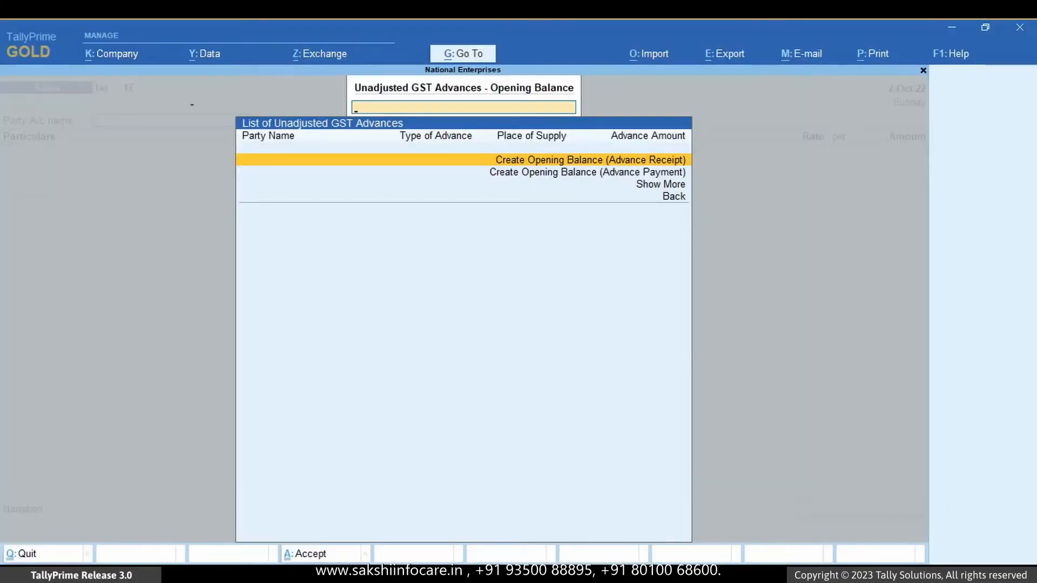
pyautogui.press('Return')
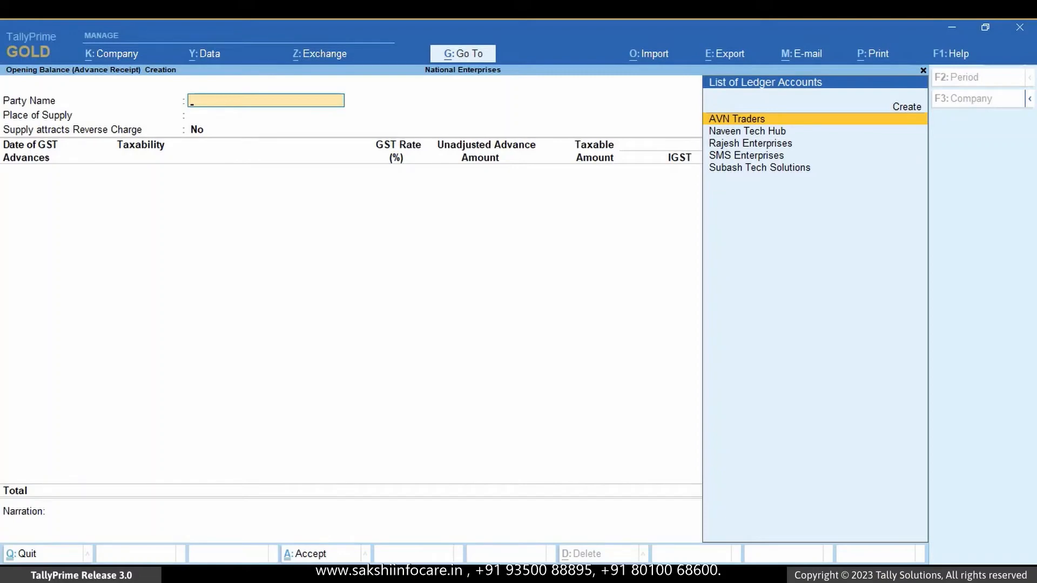
# Step: Set the party to Rajesh Enterprises with place of supply Karnataka and reverse charge No
pyautogui.press('Down')
pyautogui.press('Down')
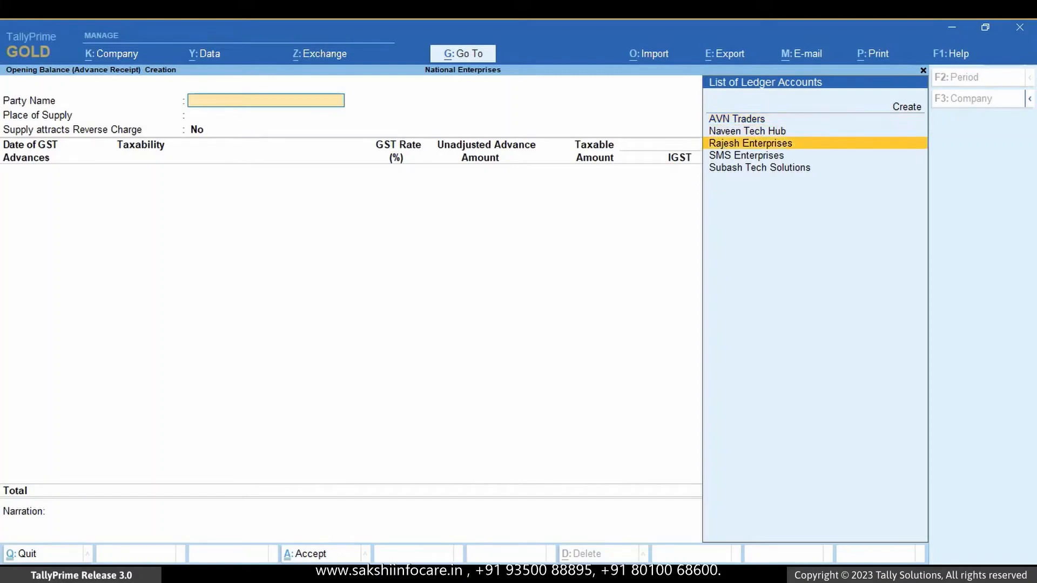
pyautogui.press('Return')
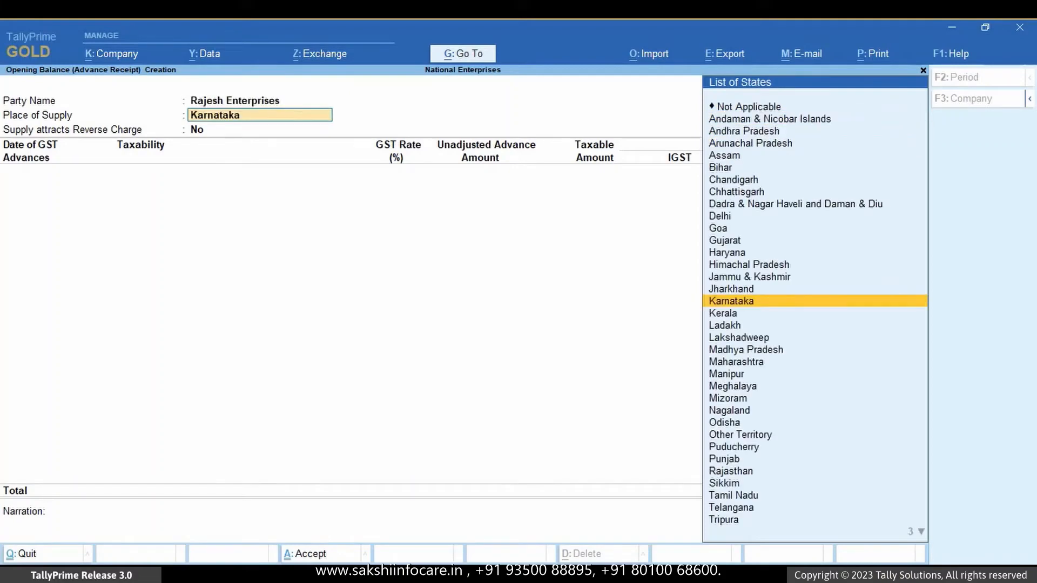
pyautogui.press('Return')
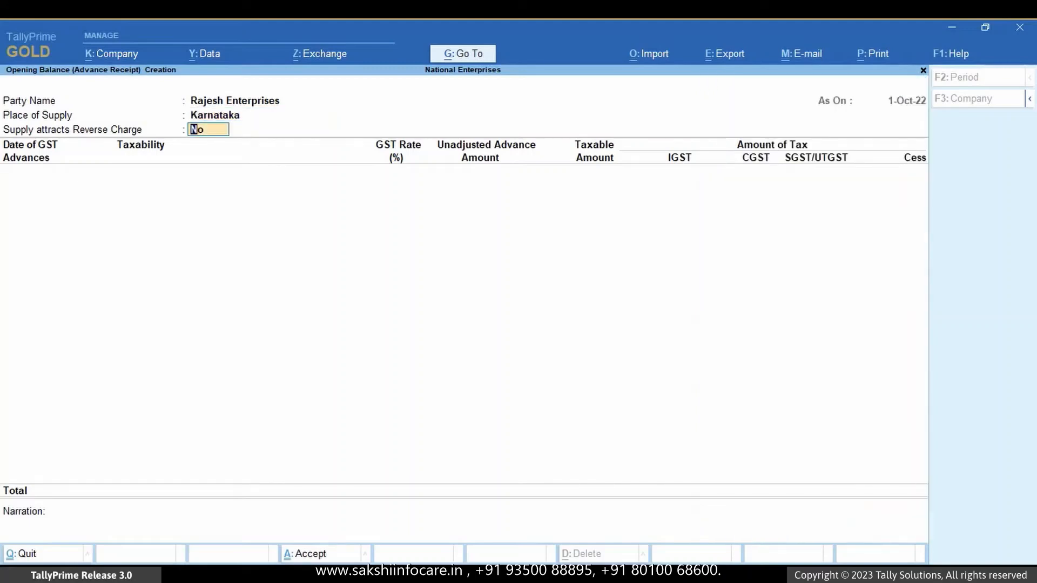
pyautogui.press('Return')
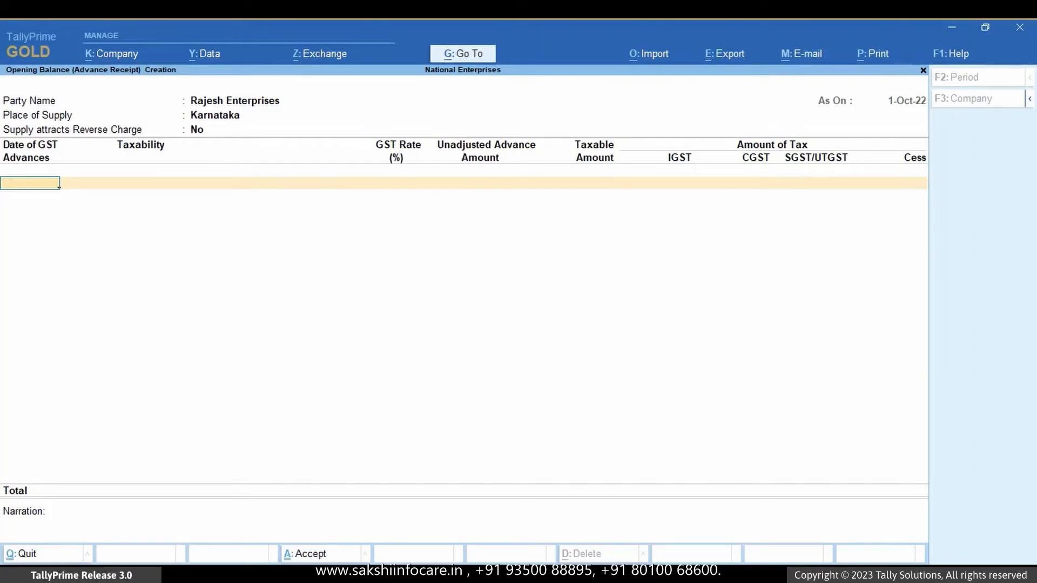
# Step: Enter a taxable advance dated 25-Aug-22 at 18 % GST with an unadjusted amount of 11,800
pyautogui.write('25 aug 22')
pyautogui.press('Return')
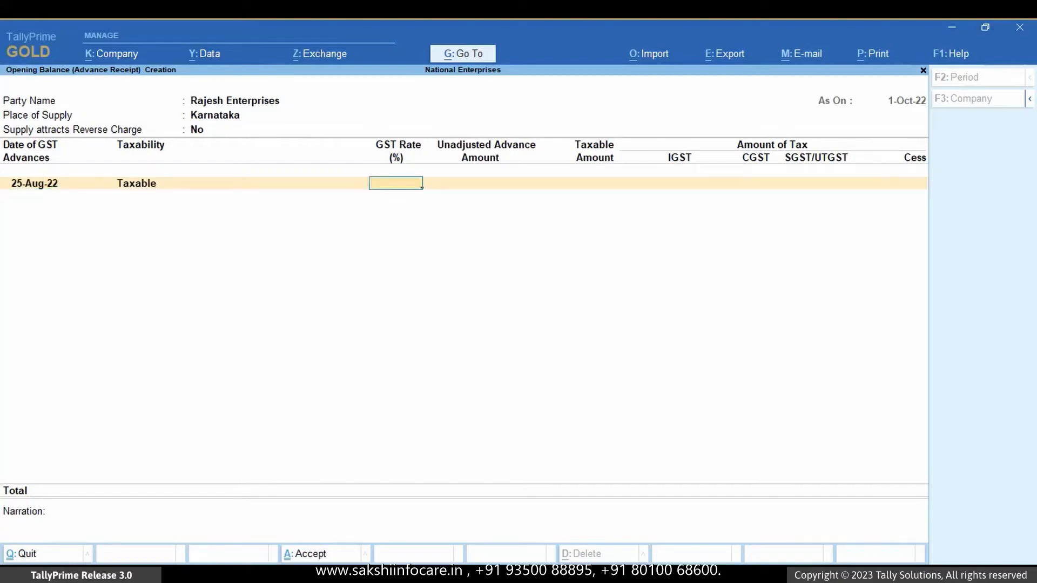
pyautogui.write('18')
pyautogui.press('Return')
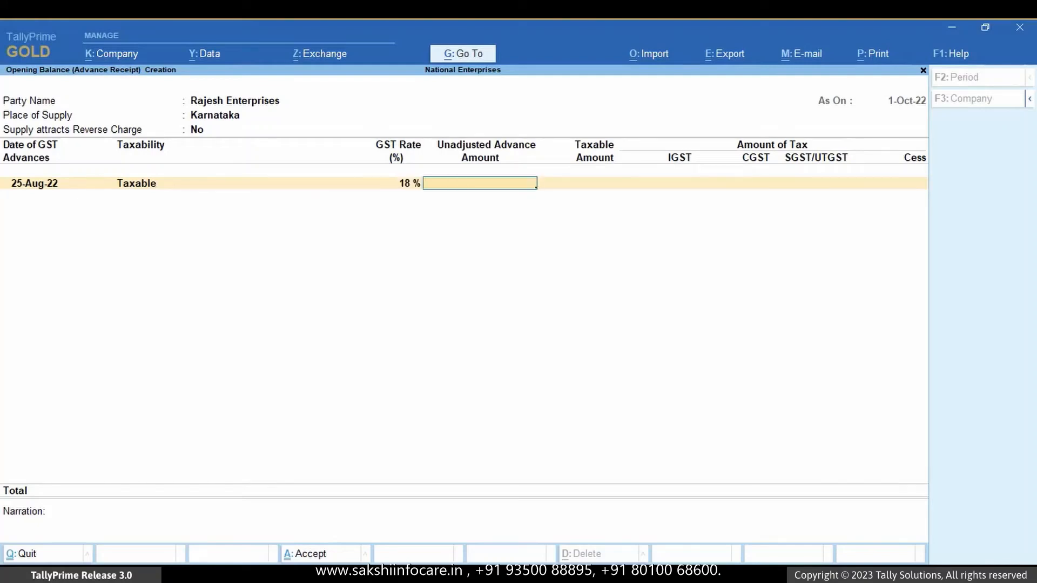
pyautogui.write('11,800.000')
pyautogui.press('Return')
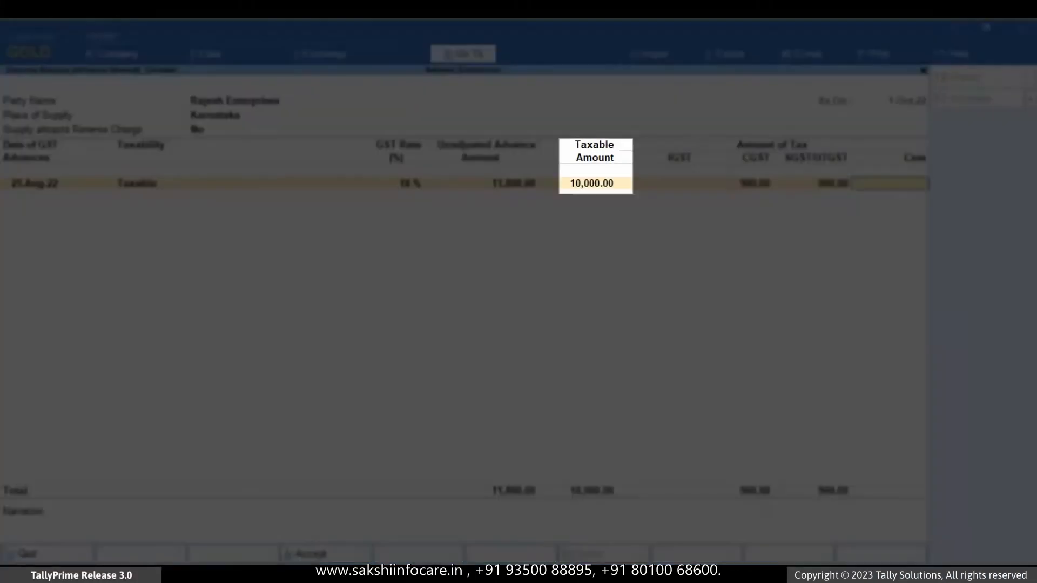
pyautogui.press('Return')
# Step: Enter a second taxable advance dated 15-Sep-22 at 18 % GST for 5,900 and save the opening balance
pyautogui.write('15-sep')
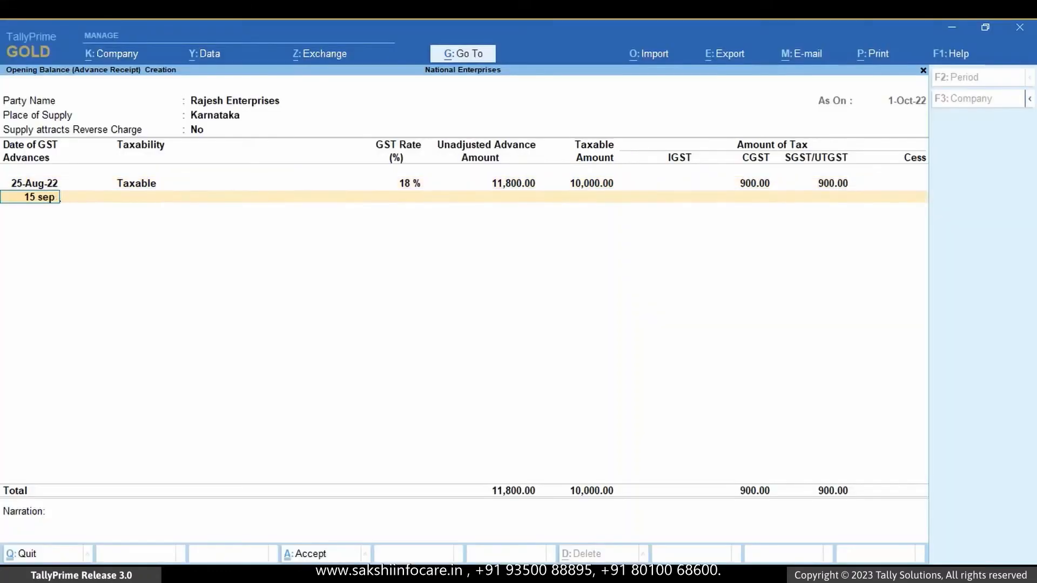
pyautogui.press('Return')
pyautogui.write('18')
pyautogui.press('Return')
pyautogui.write('5900')
pyautogui.press('Return')
pyautogui.press('Return')
pyautogui.press('Return')
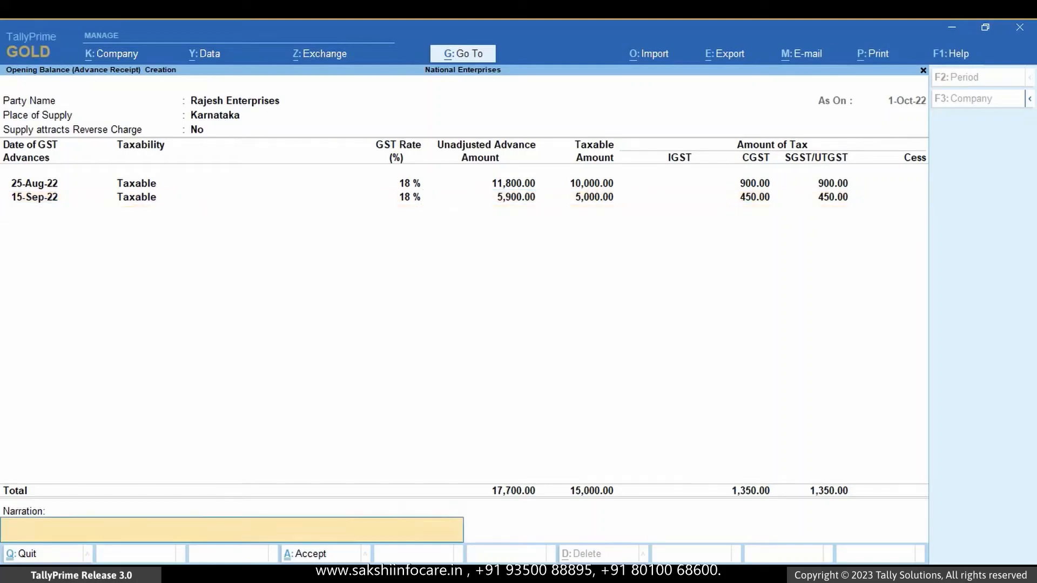
pyautogui.hotkey('ctrl', 'a')
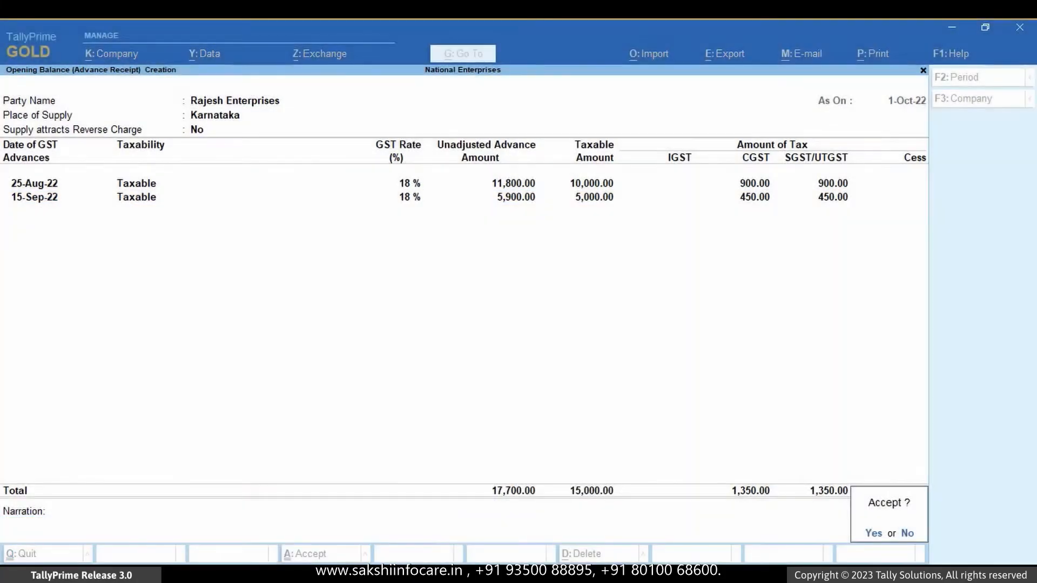
pyautogui.press('y')
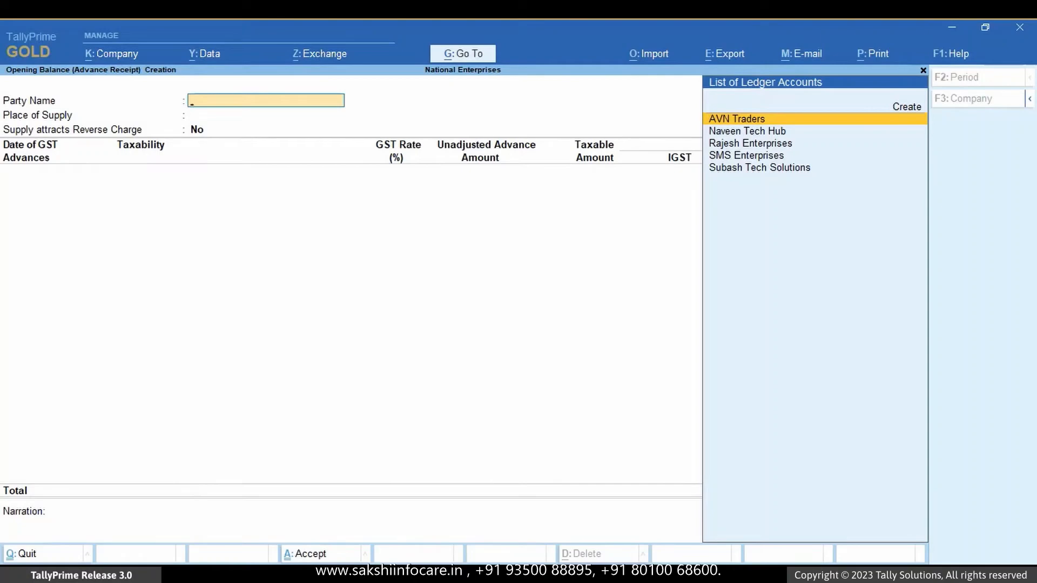